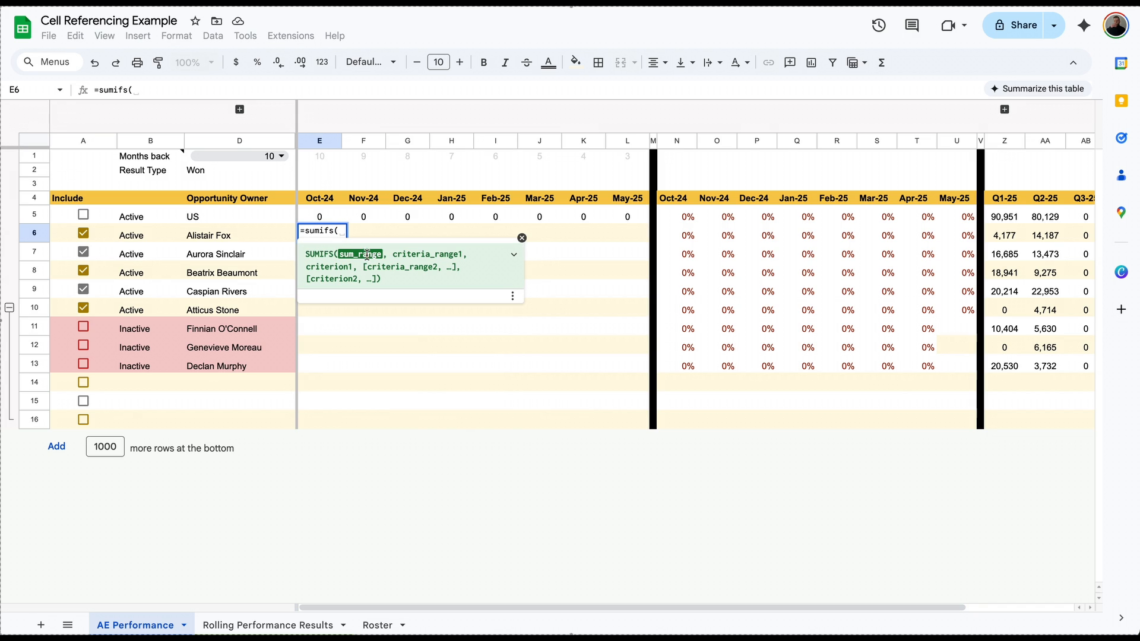
- Set the SUMIFS sum range in E6 to column C of the Rolling Performance Results sheet
left_click(273, 625)
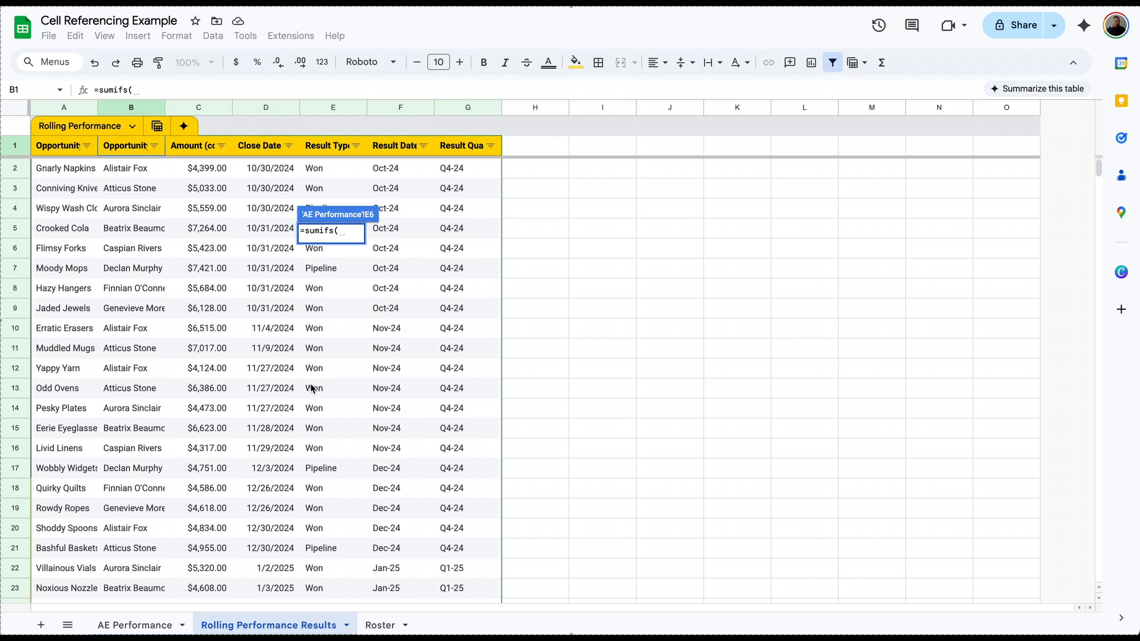
left_click(203, 109)
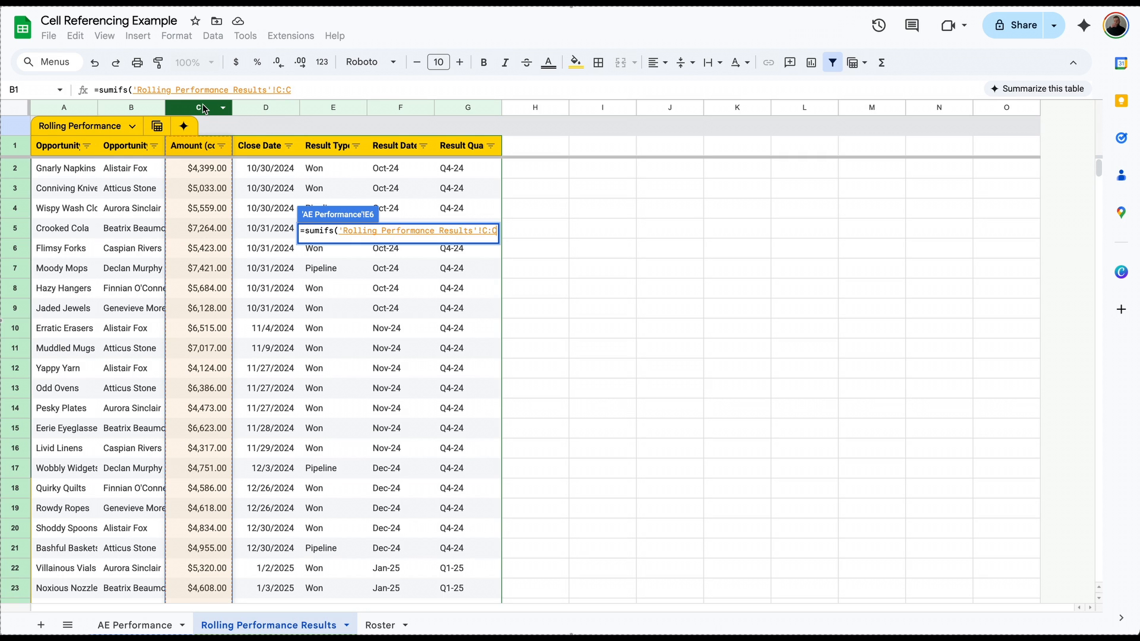
type(",")
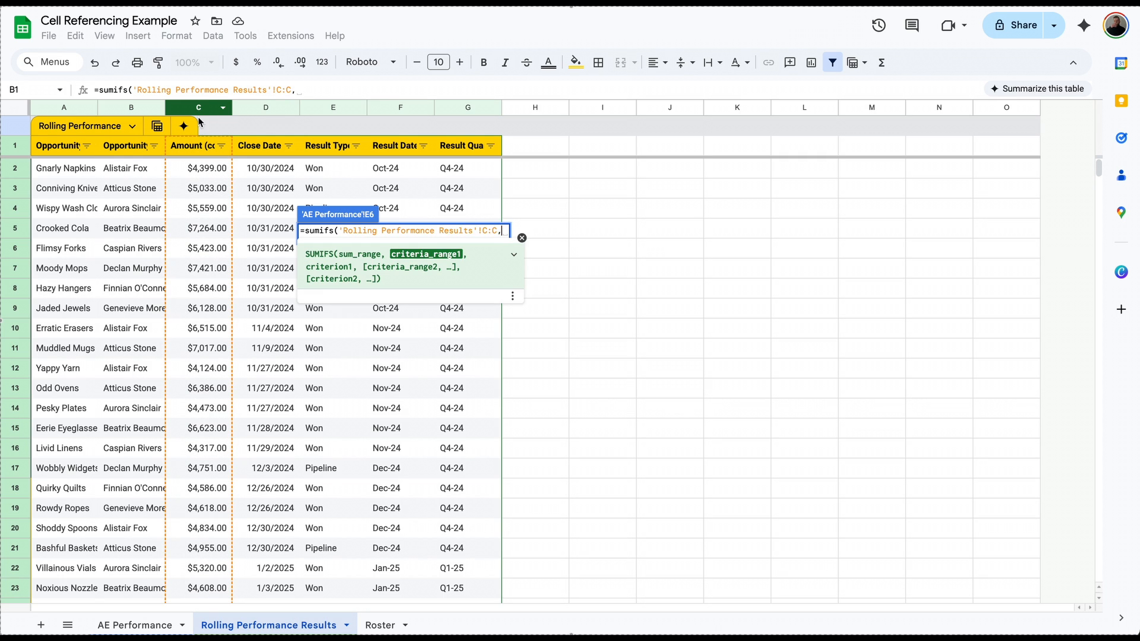
- Add the opportunity owner condition to the E6 formula: Rolling Performance Results column B matched against D6
left_click(136, 625)
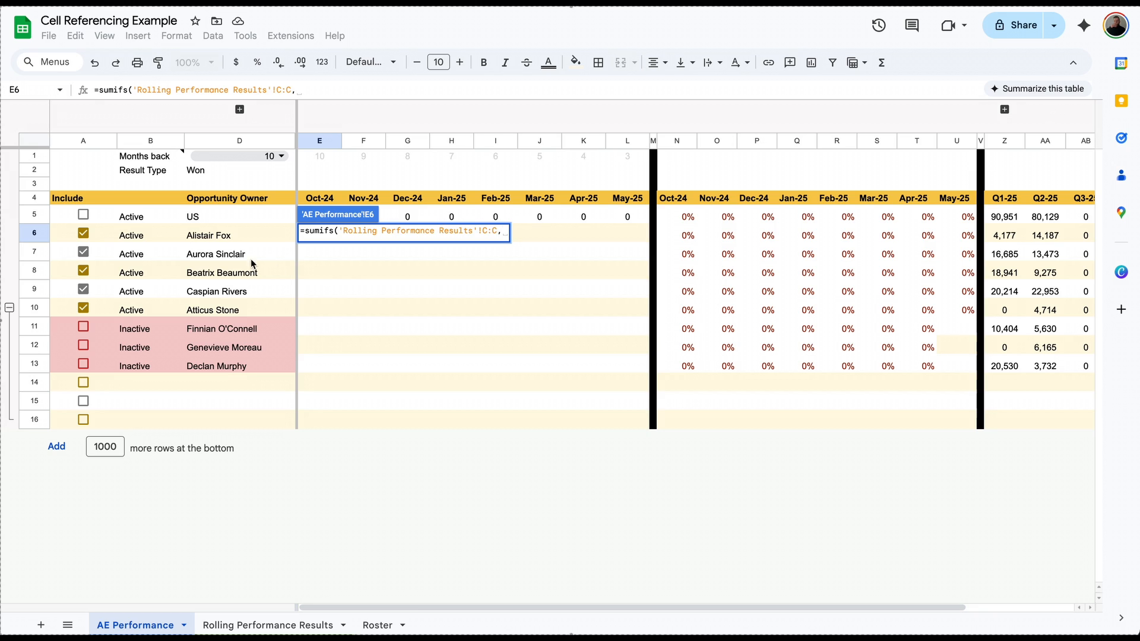
left_click(270, 620)
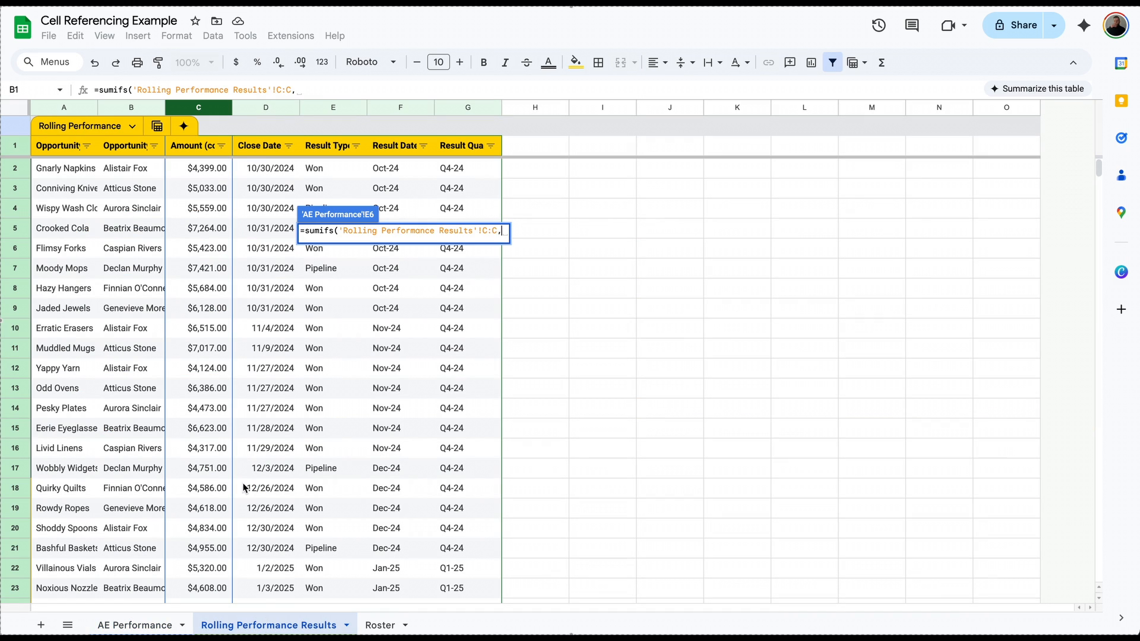
left_click(130, 107)
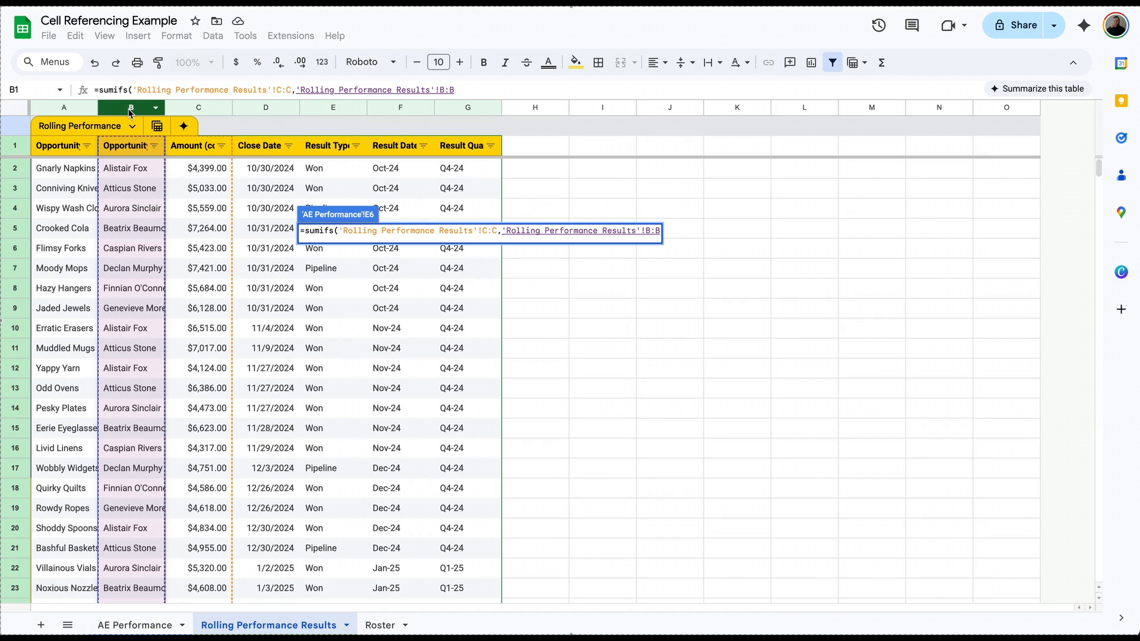
type(",")
left_click(135, 625)
left_click(227, 238)
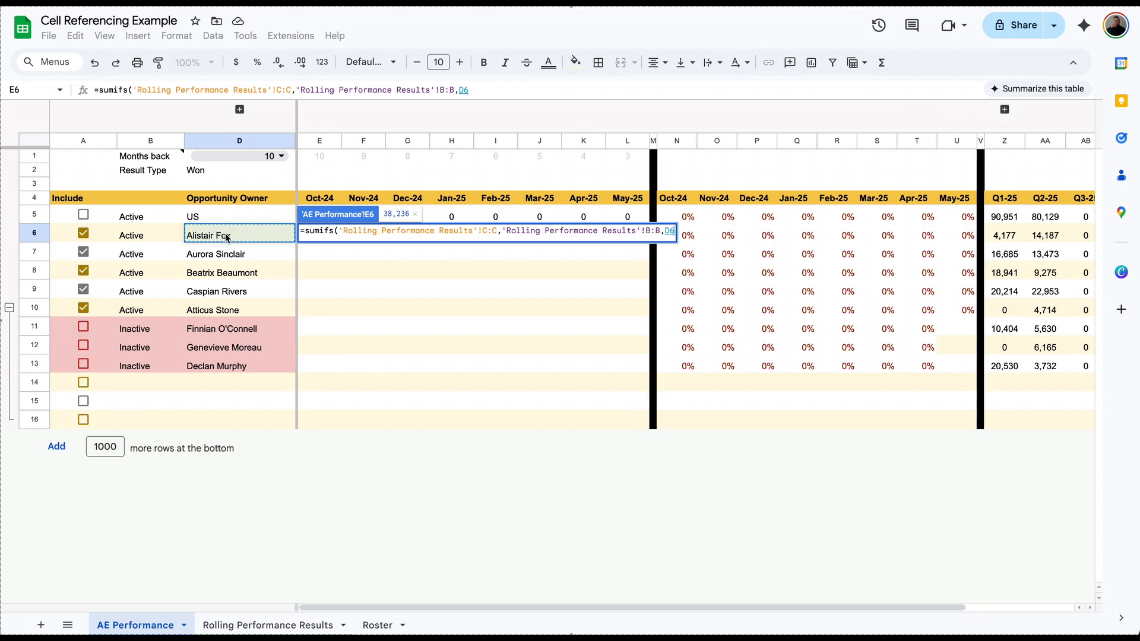
type(",")
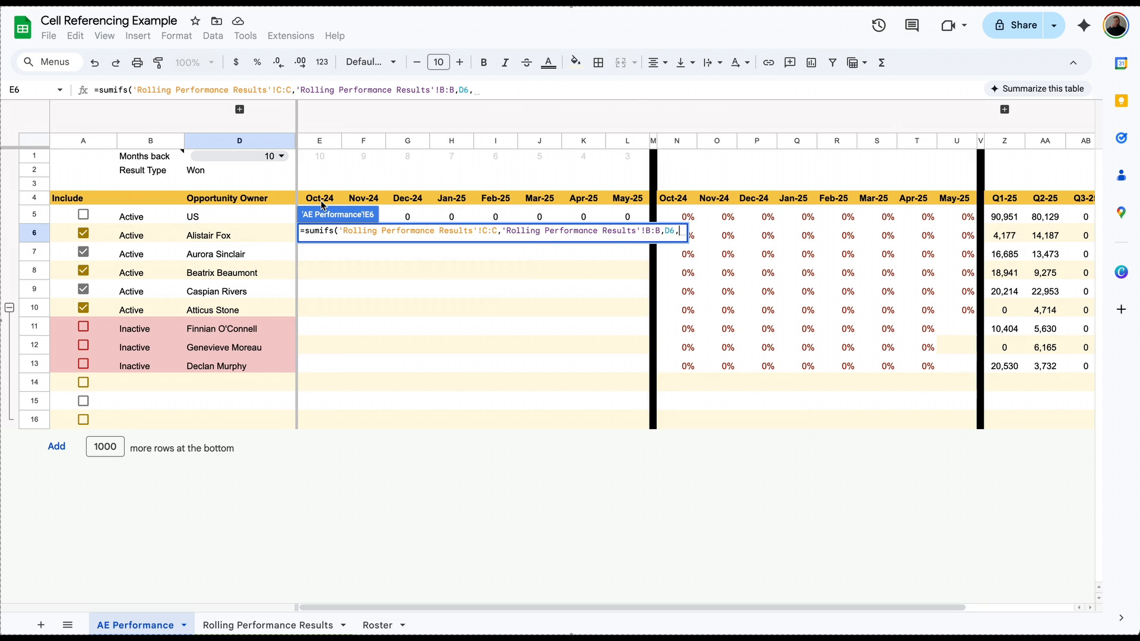
- Add the result date condition to the formula: Rolling Performance Results column F matched against the month header E4
left_click(267, 625)
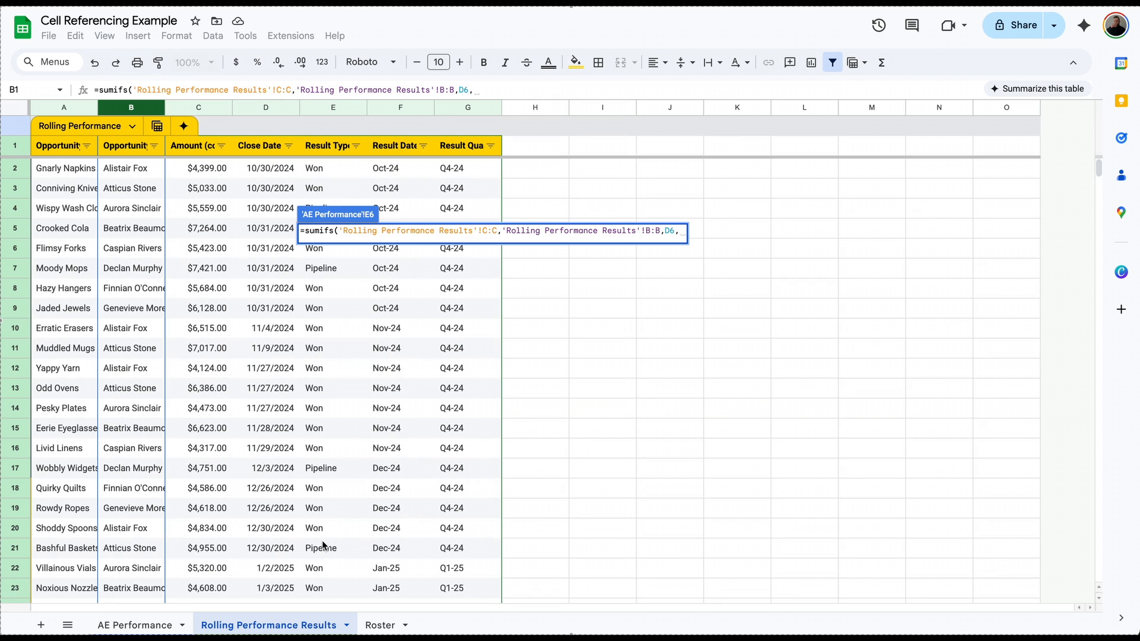
left_click(398, 108)
type(",")
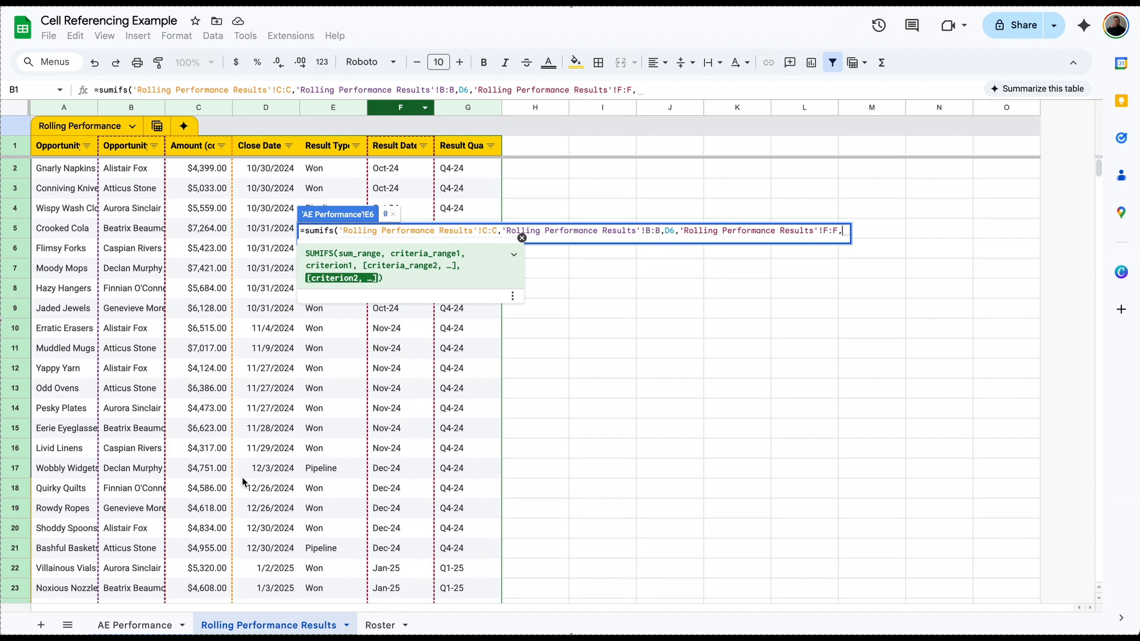
left_click(153, 620)
left_click(328, 202)
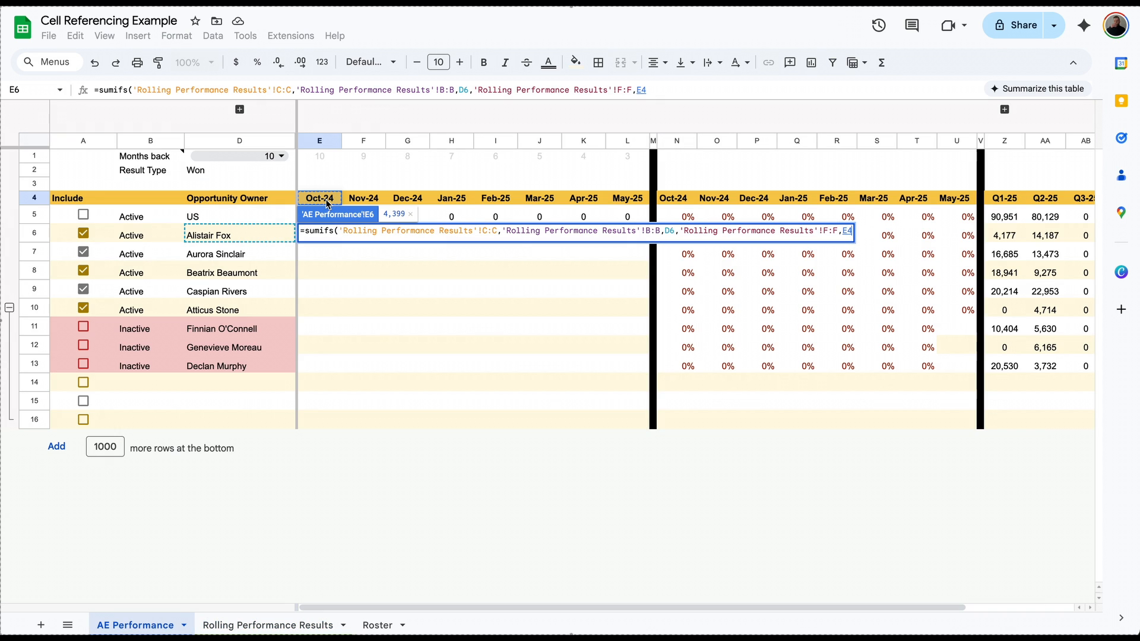
type(",")
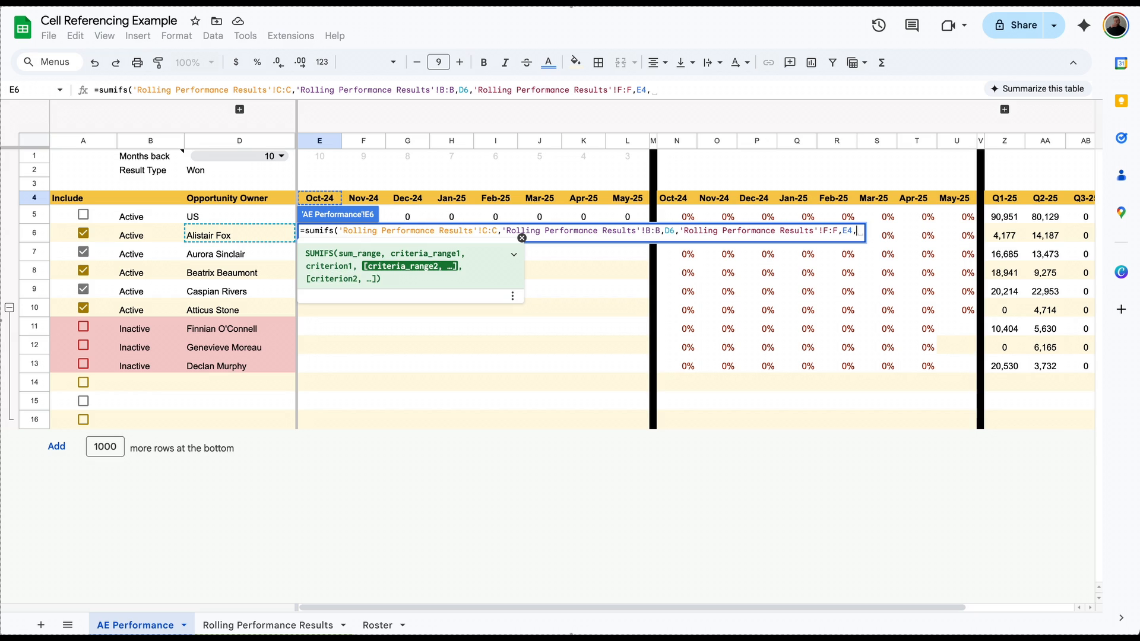
- Add the result type condition, Rolling Performance Results column E matched against D2, and commit the E6 formula
left_click(273, 623)
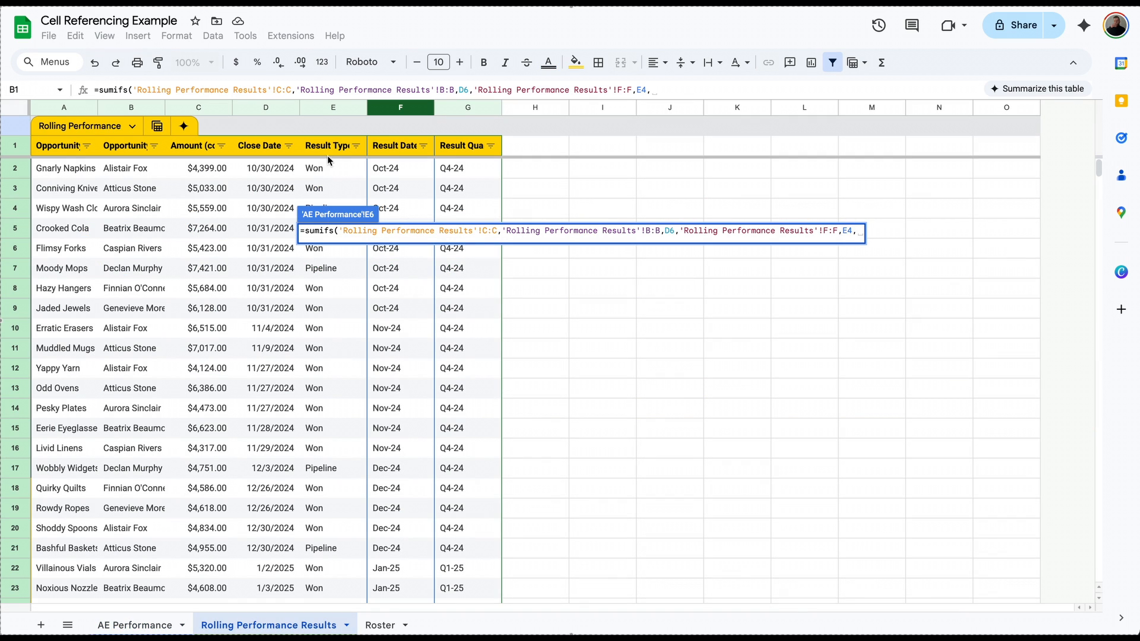
left_click(331, 109)
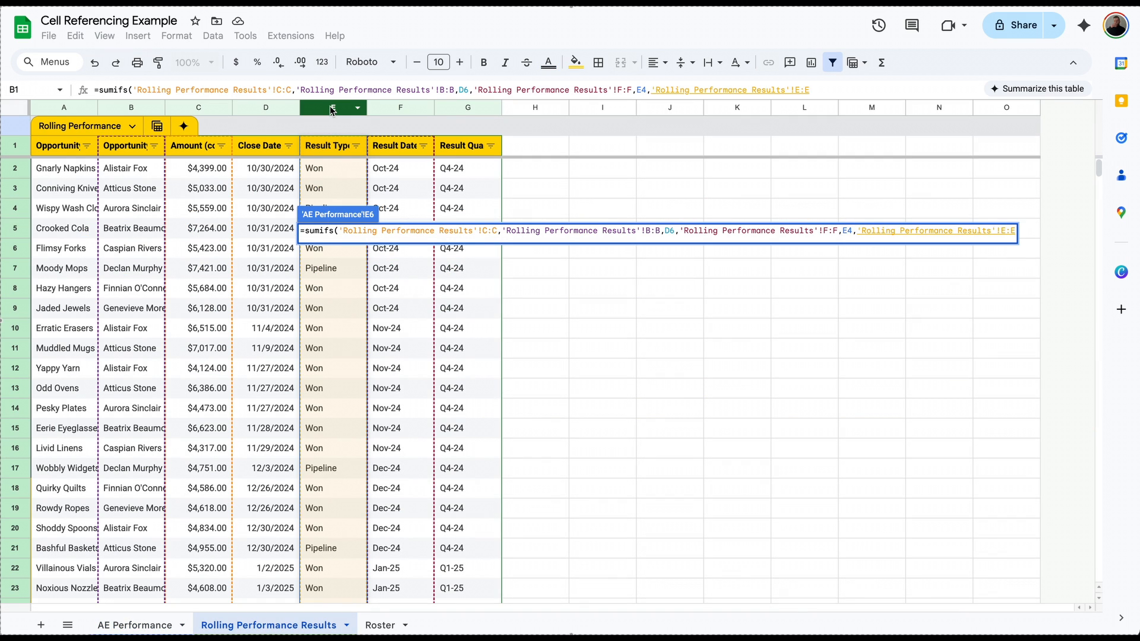
type(",")
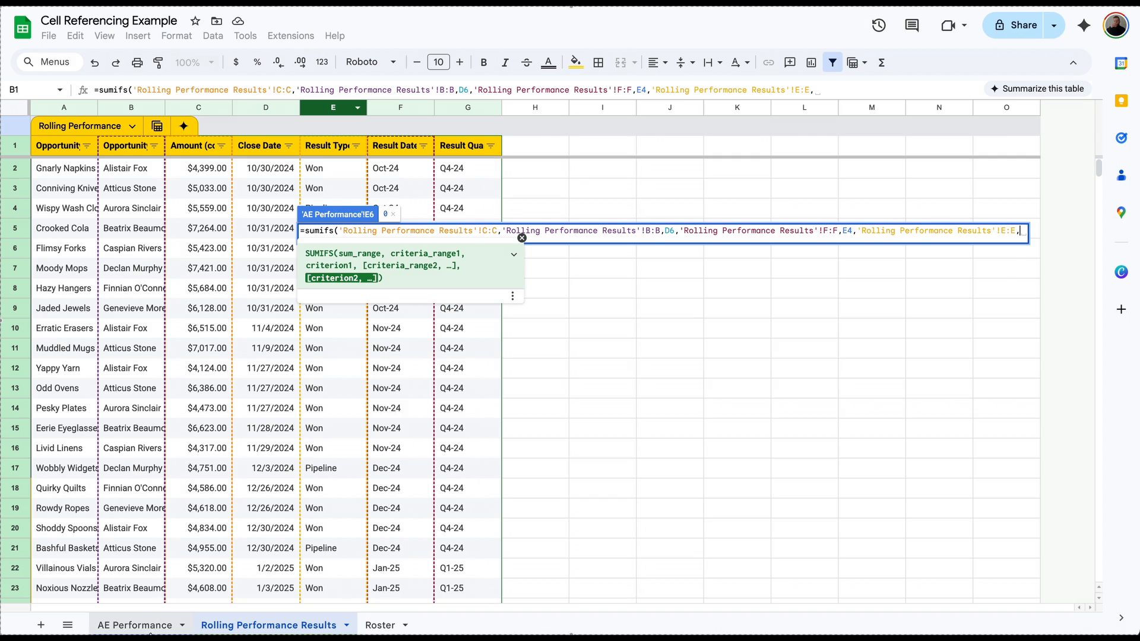
left_click(140, 625)
left_click(226, 170)
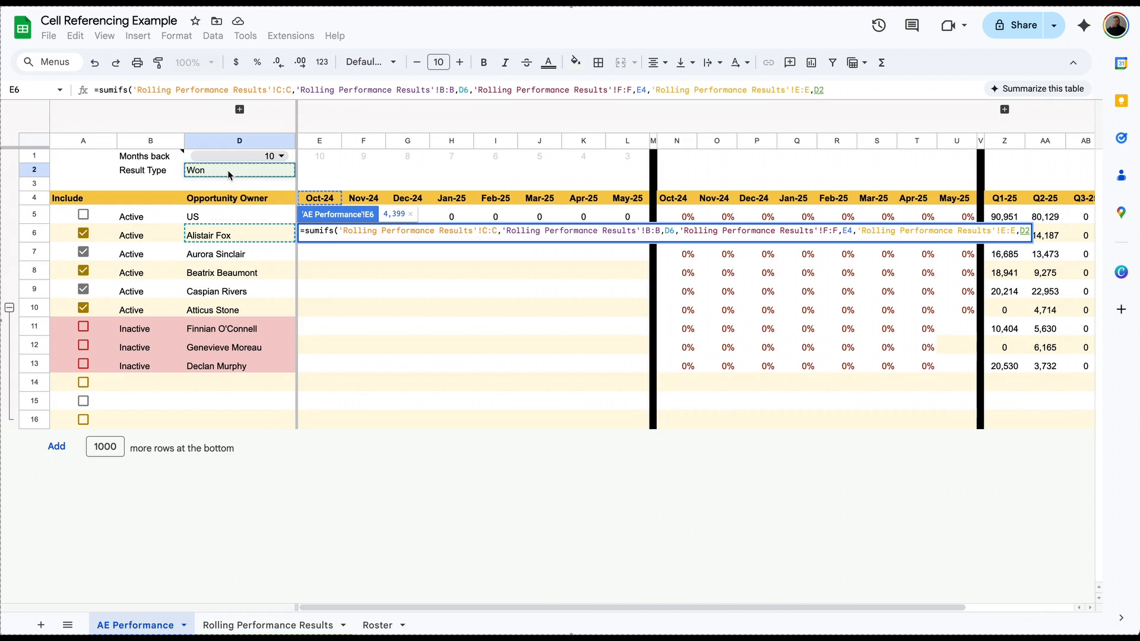
key("Return")
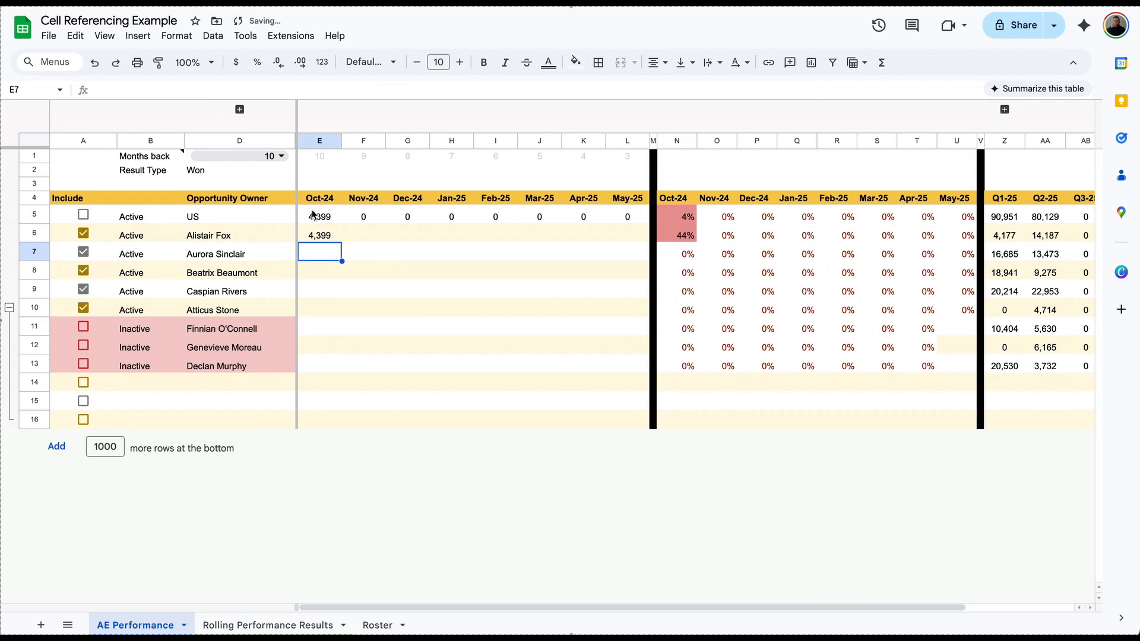
- Try copying the E6 formula down to E7 and examine which cells its references point to
left_click(324, 236)
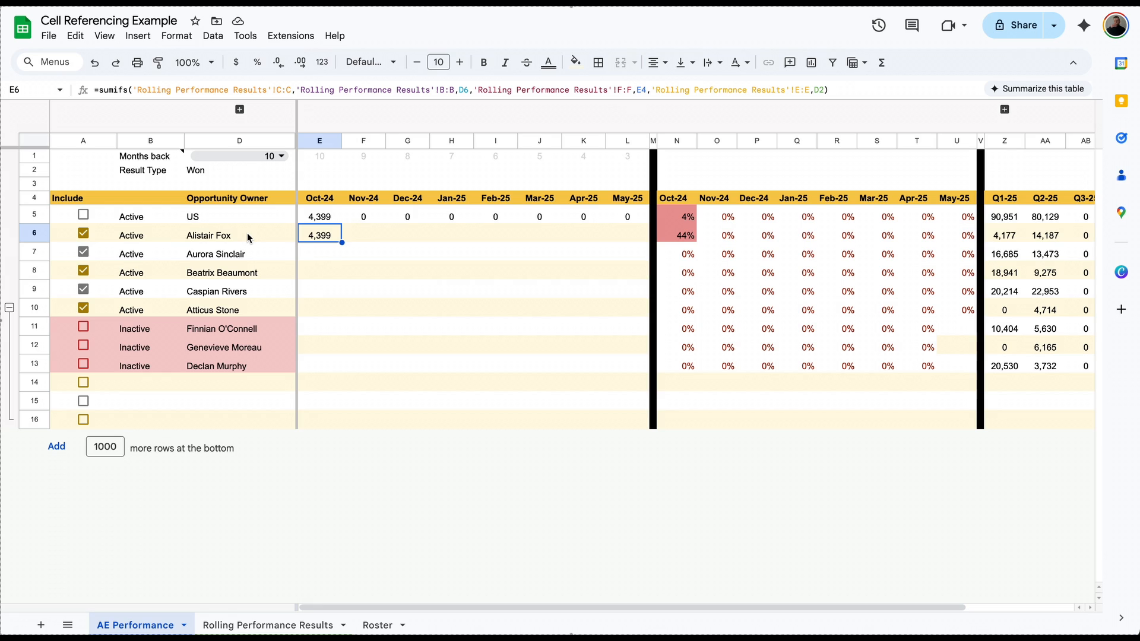
left_click_drag(341, 243, 337, 254)
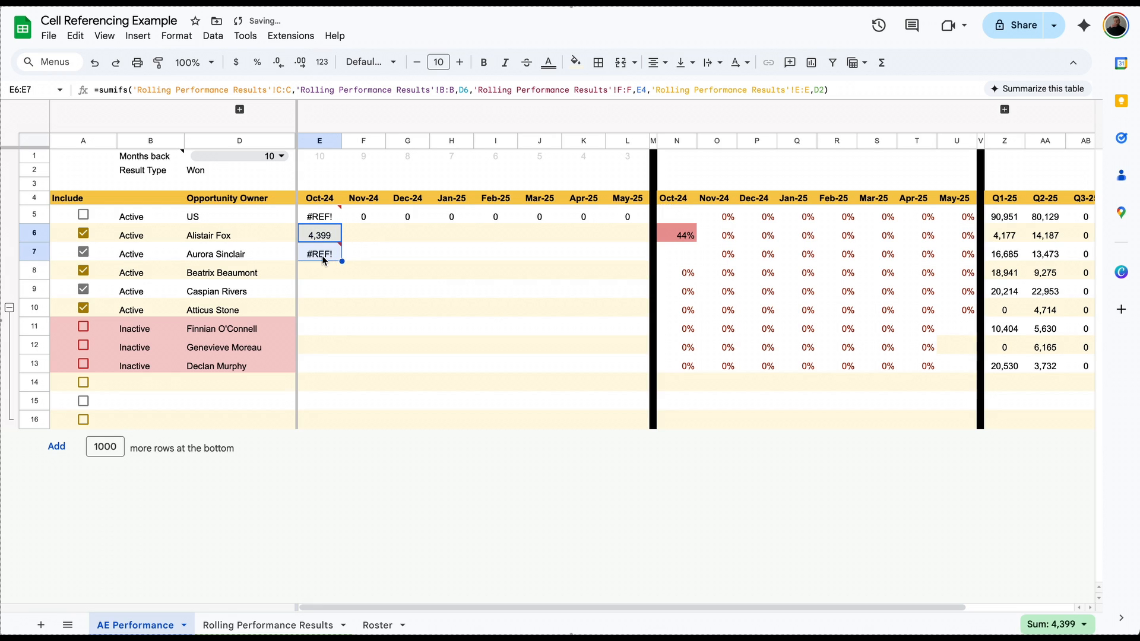
double_click(324, 258)
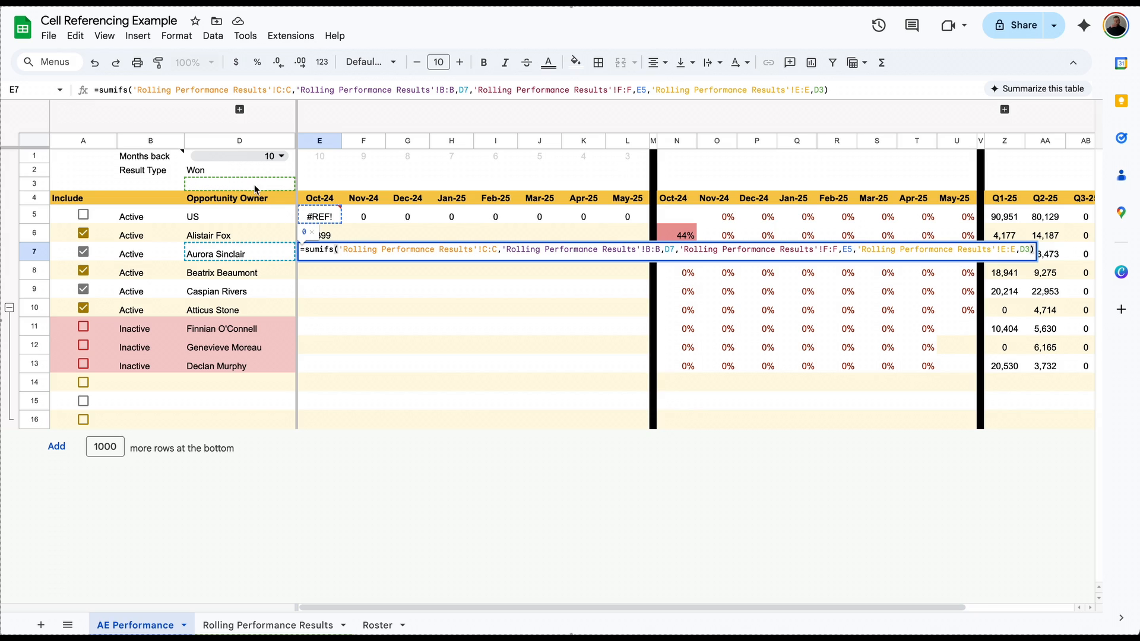
mouse_move(320, 209)
- Enter the relative reference =D8 in cell F8
left_click(374, 268)
type("=")
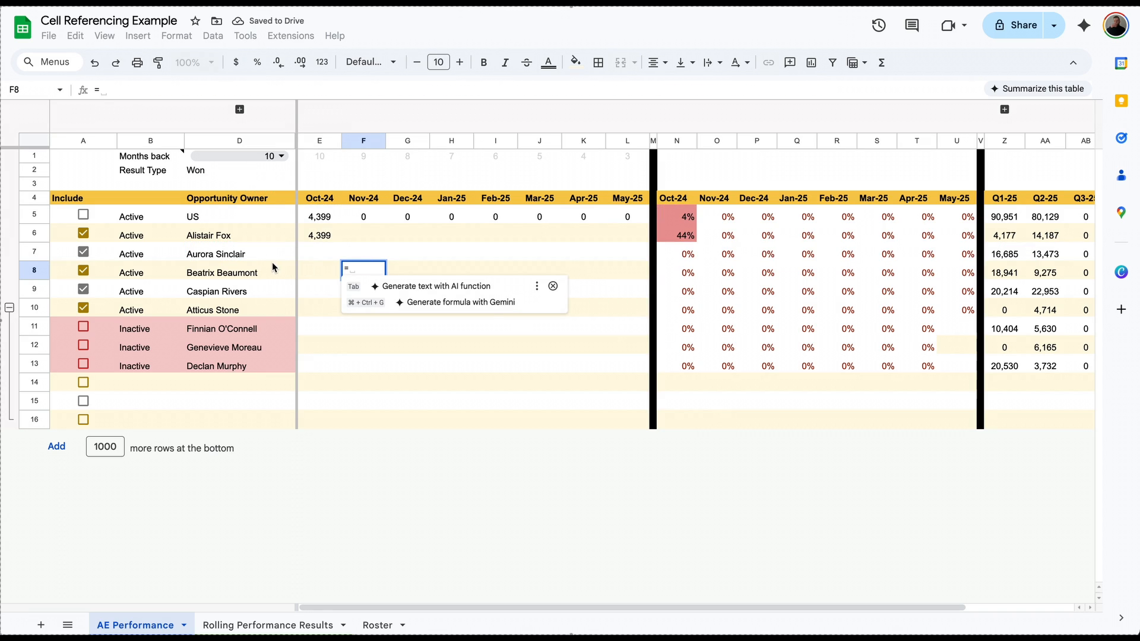
left_click(270, 269)
key("Return")
left_click(380, 272)
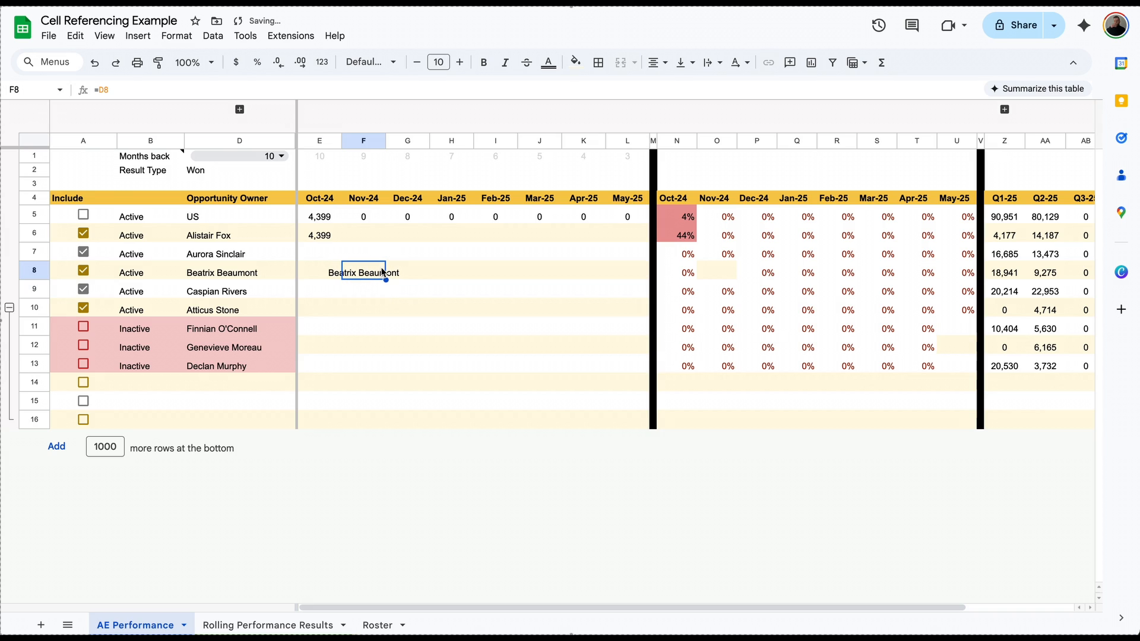
- Fill the F8 reference down column F through F13 and compare the formulas in F8 and F9
left_click_drag(385, 278, 383, 291)
left_click(367, 294)
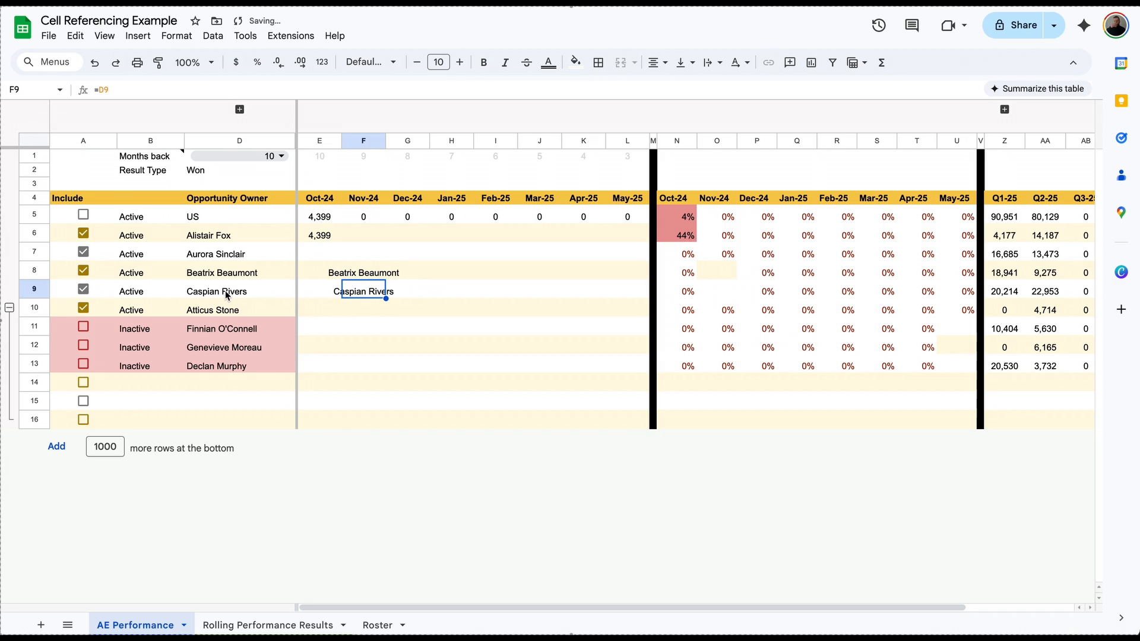
double_click(356, 272)
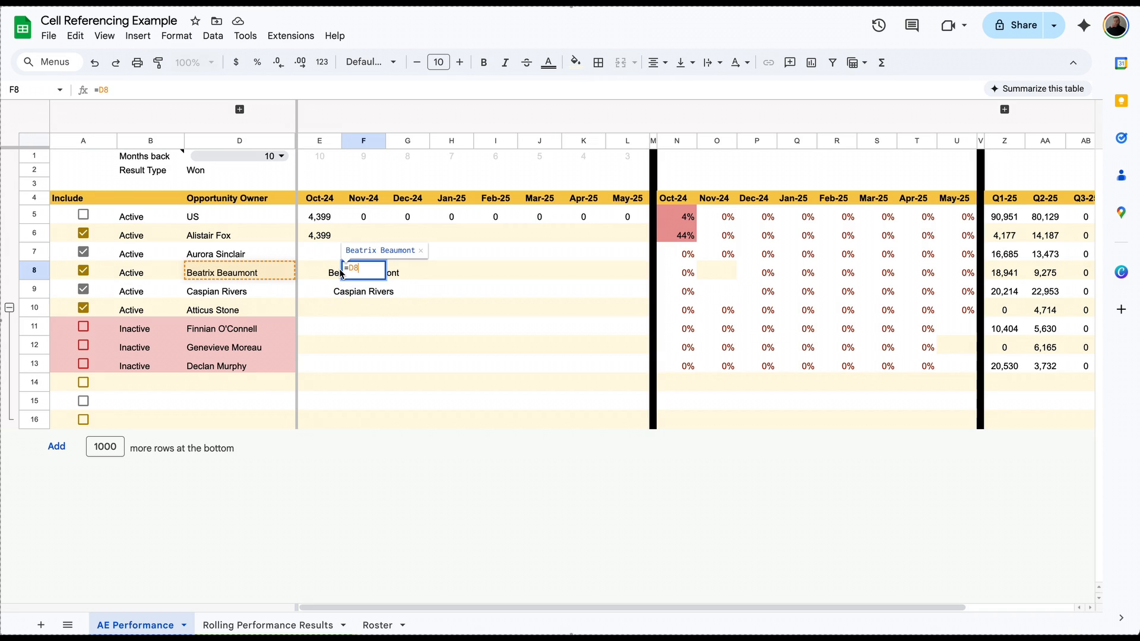
left_click(367, 291)
double_click(367, 289)
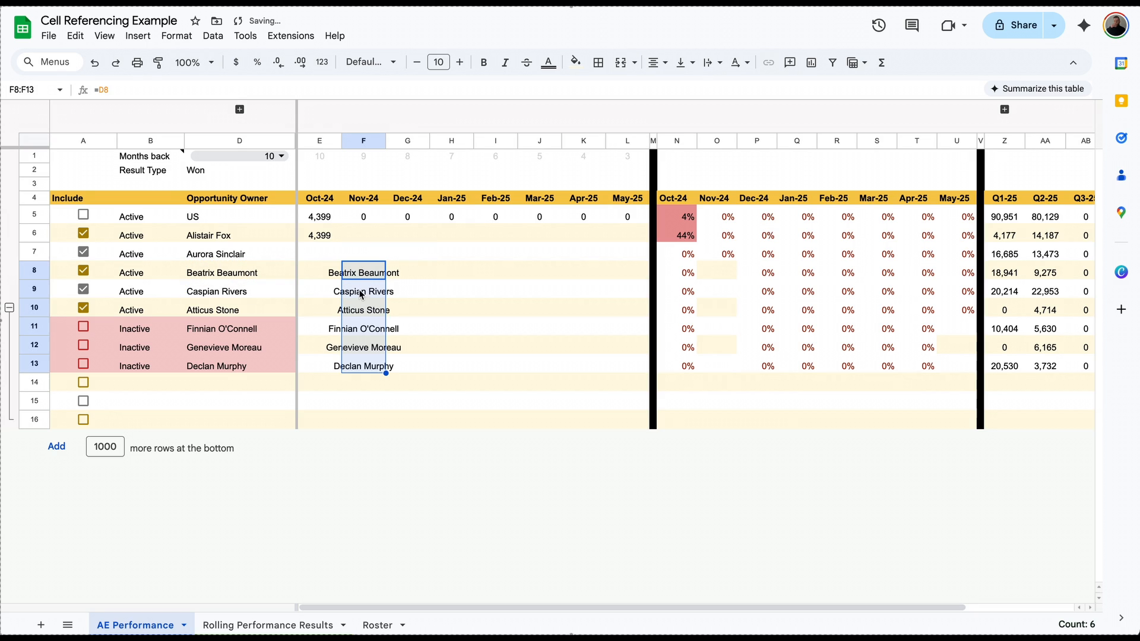
- Clear the example references from F8:F13
left_click(363, 291)
left_click_drag(364, 273, 363, 365)
key("Delete")
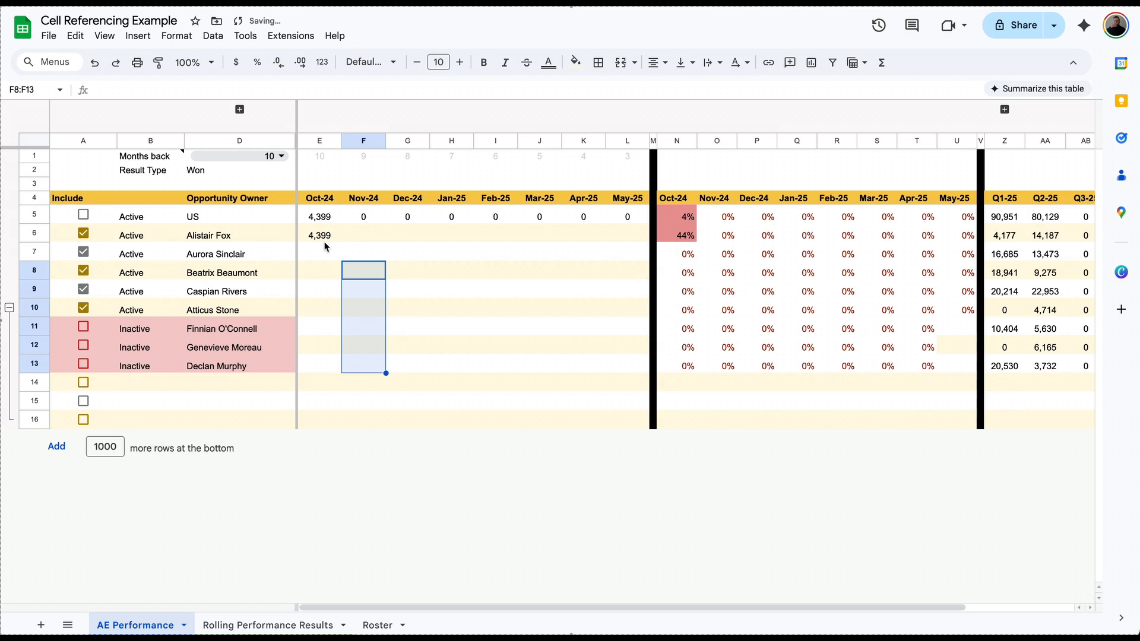
- Try copying the E6 formula across to F6 and examine its ranges and criteria references
left_click(324, 240)
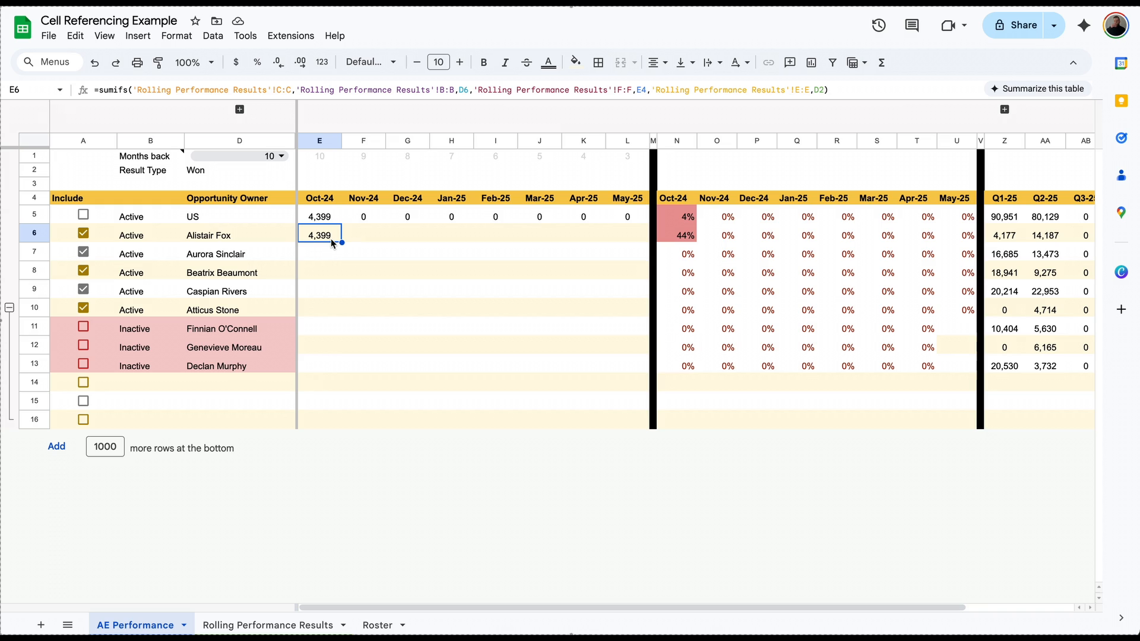
left_click(323, 258)
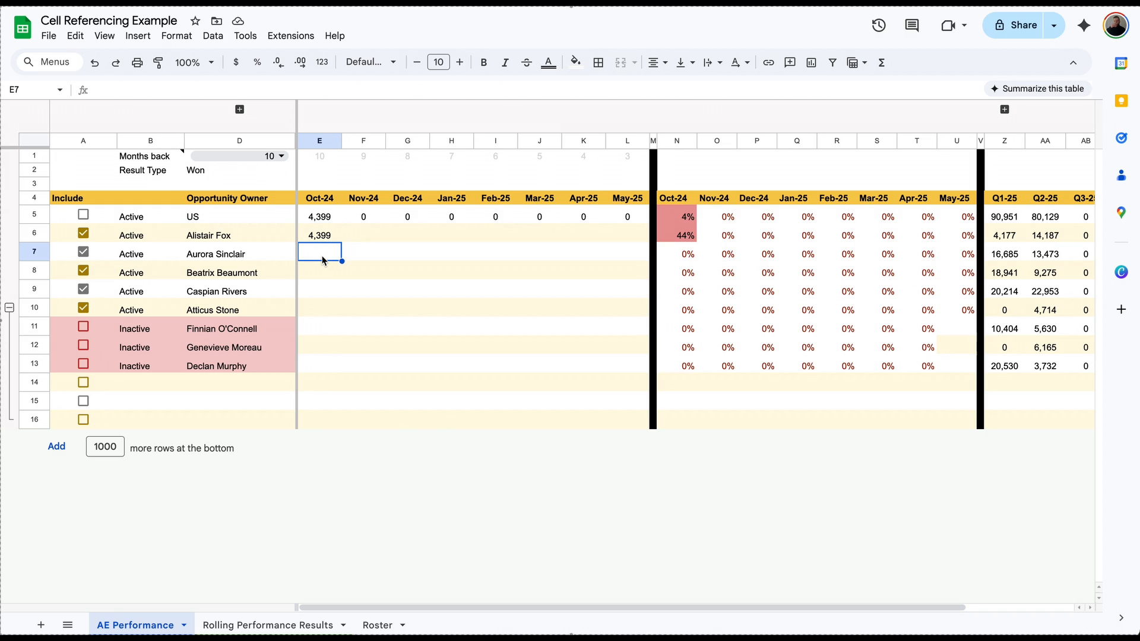
left_click(328, 236)
left_click_drag(342, 242, 379, 243)
left_click(378, 240)
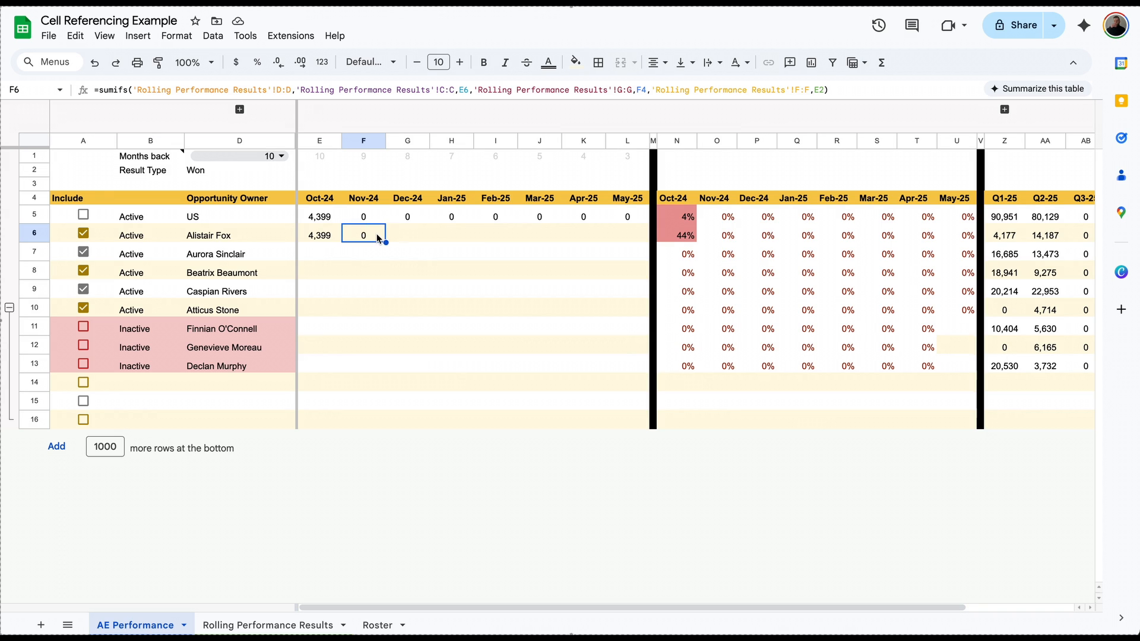
double_click(377, 235)
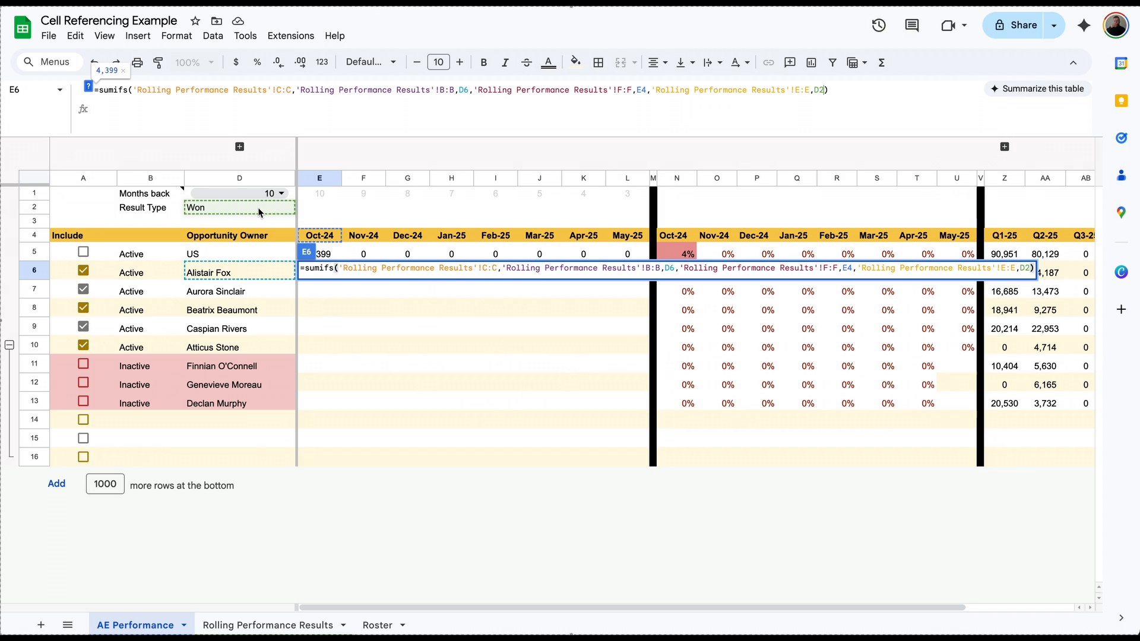
- Make the result type criterion in the E6 formula an absolute reference, $D$2
left_click(813, 91)
type("$")
key("Right")
type("$")
key("Return")
- Try copying the E6 formula down to E7 and check that the result type criterion stays locked
left_click_drag(324, 273, 329, 291)
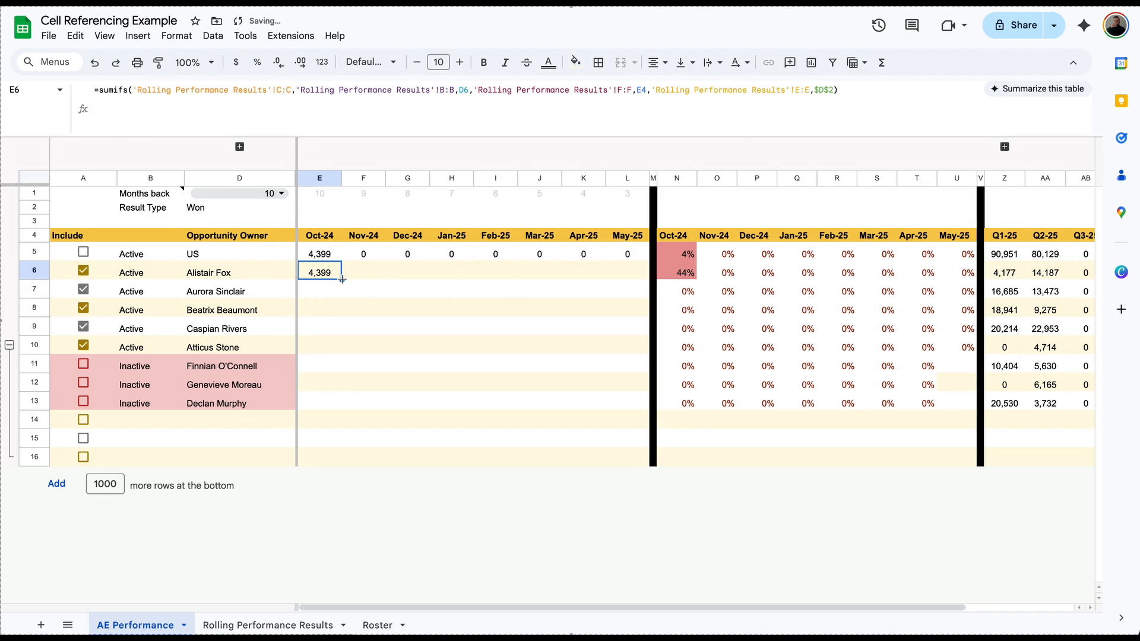
key("ctrl+d")
double_click(329, 291)
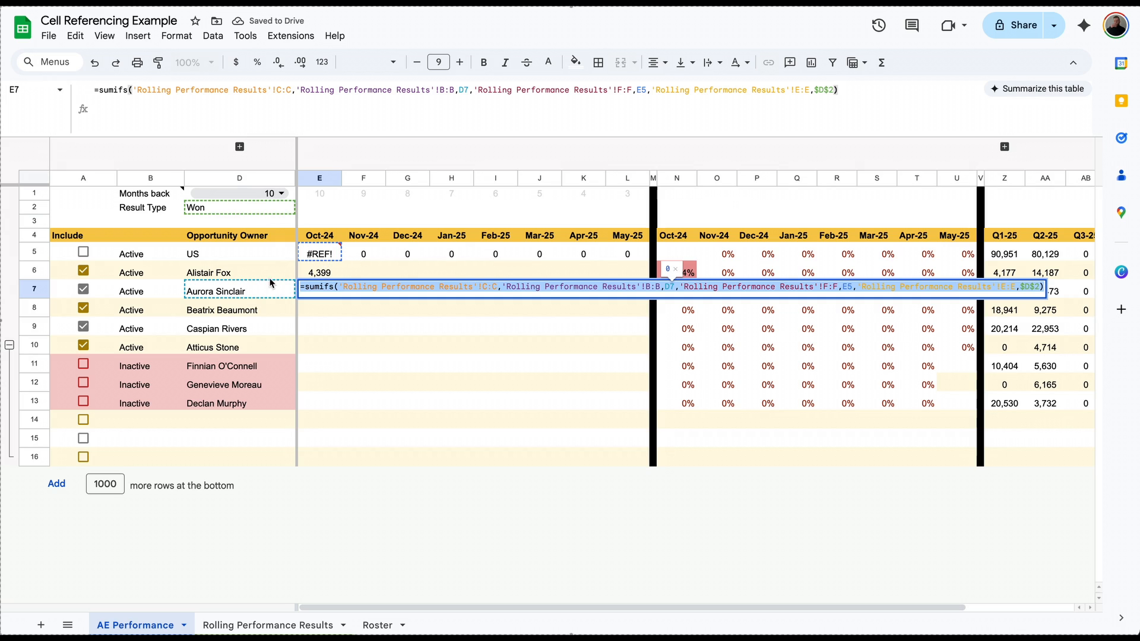
left_click(321, 274)
left_click(321, 290)
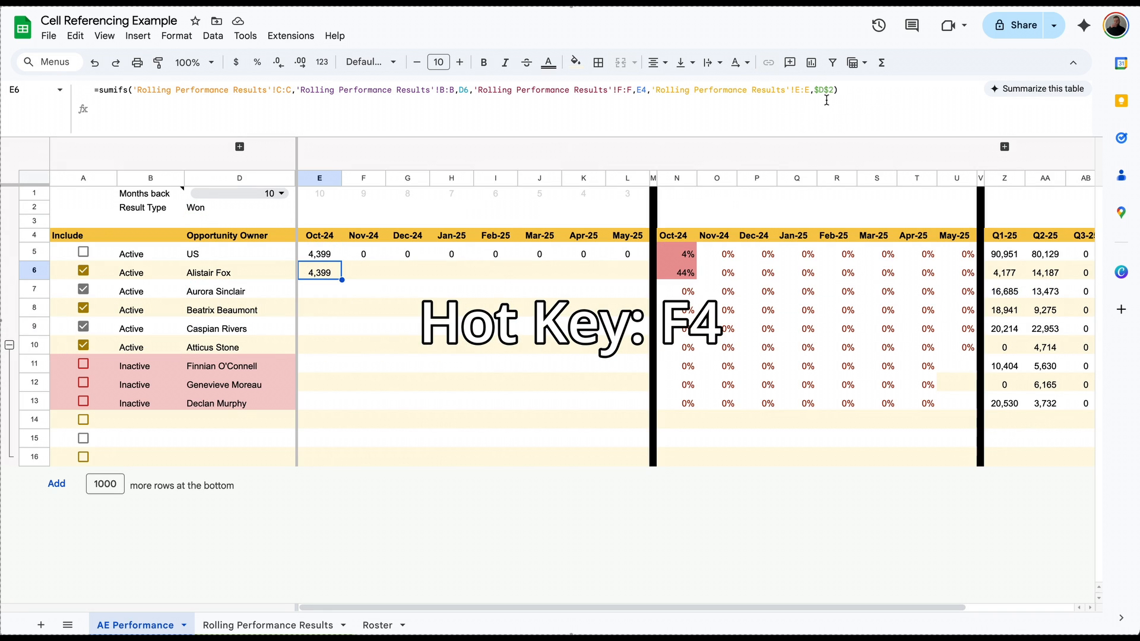
- Cycle the result type criterion in the E6 formula through the relative, mixed and absolute reference types, ending on $D$2
left_click(829, 90)
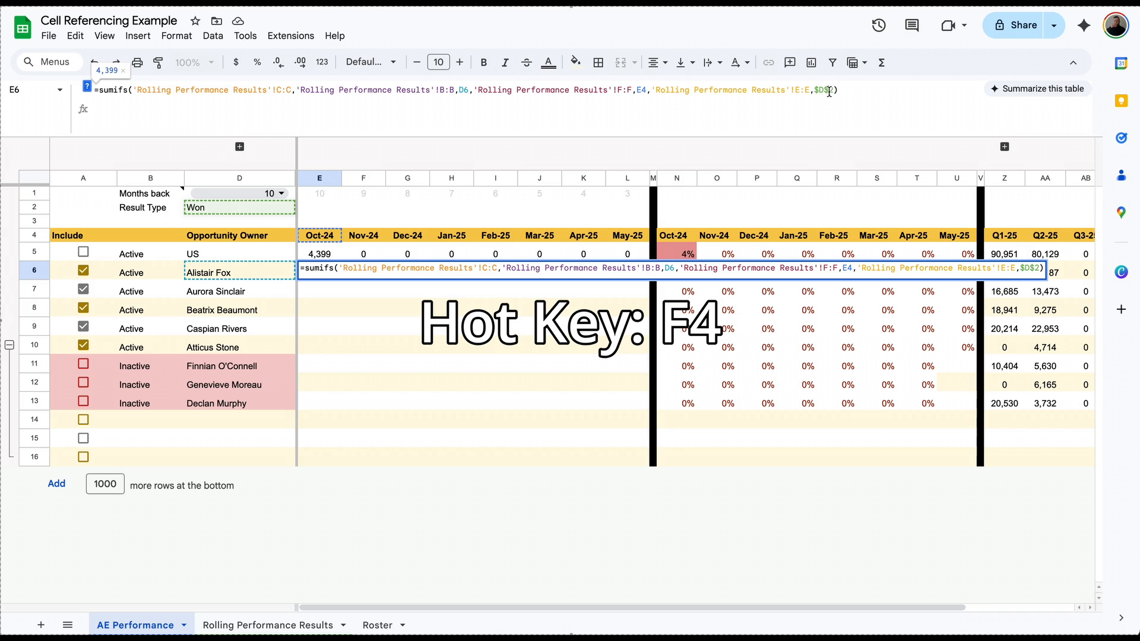
key("F4")
key("F4")
key("F4")
key("F4")
key("F4")
key("F4")
key("F4")
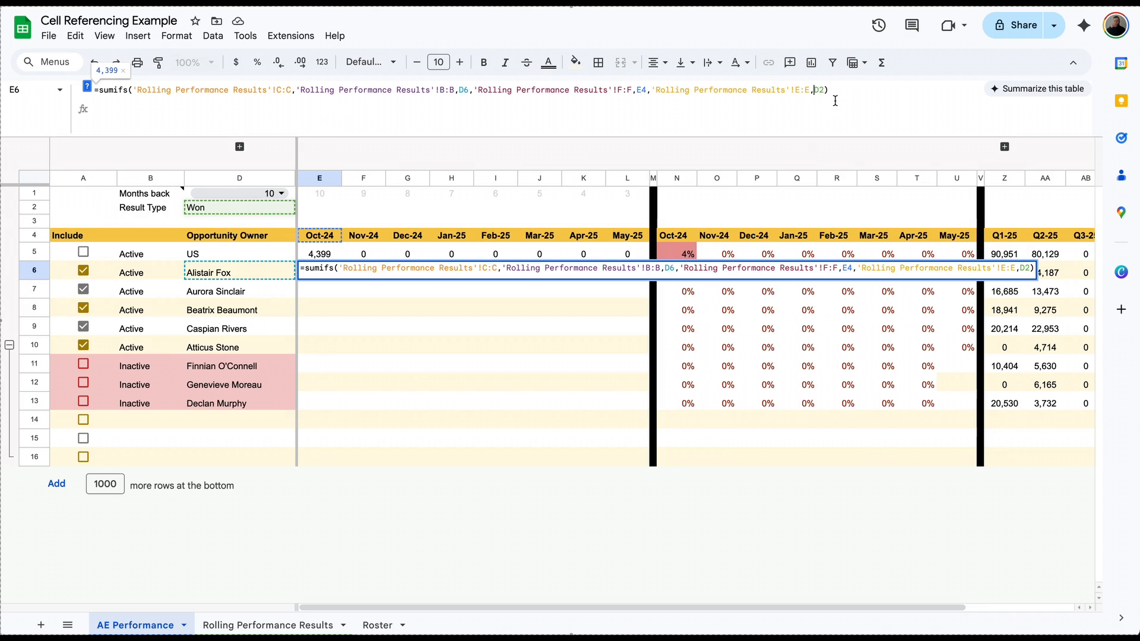
key("F4")
key("Return")
key("Up")
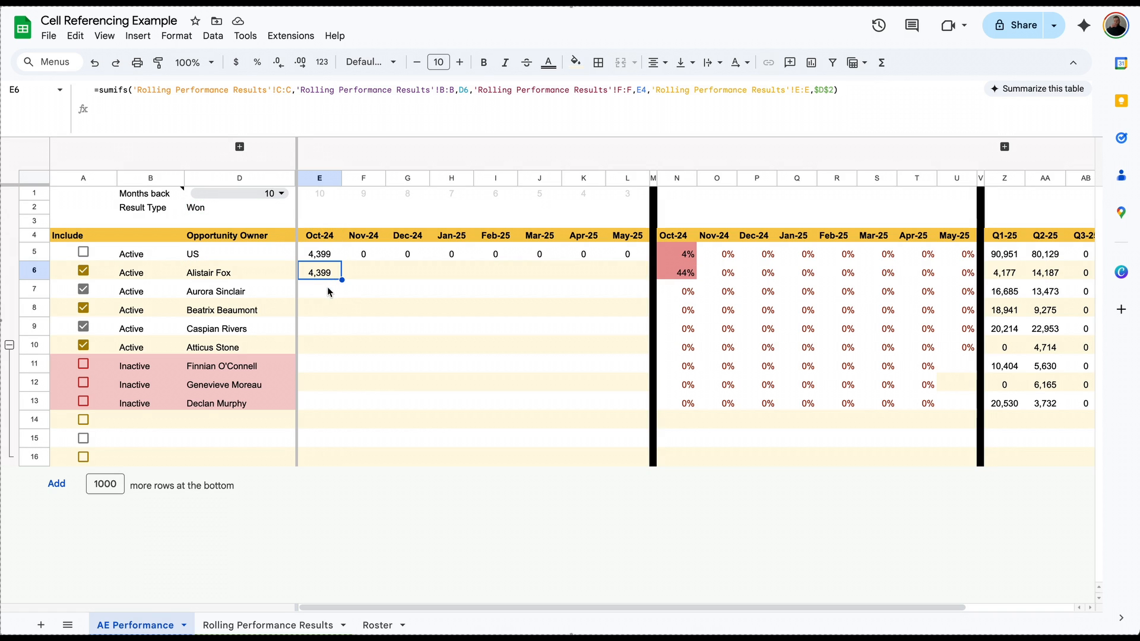
- Try copying the E6 formula down to E7 and examine how its month criterion shifts
left_click_drag(342, 279, 336, 291)
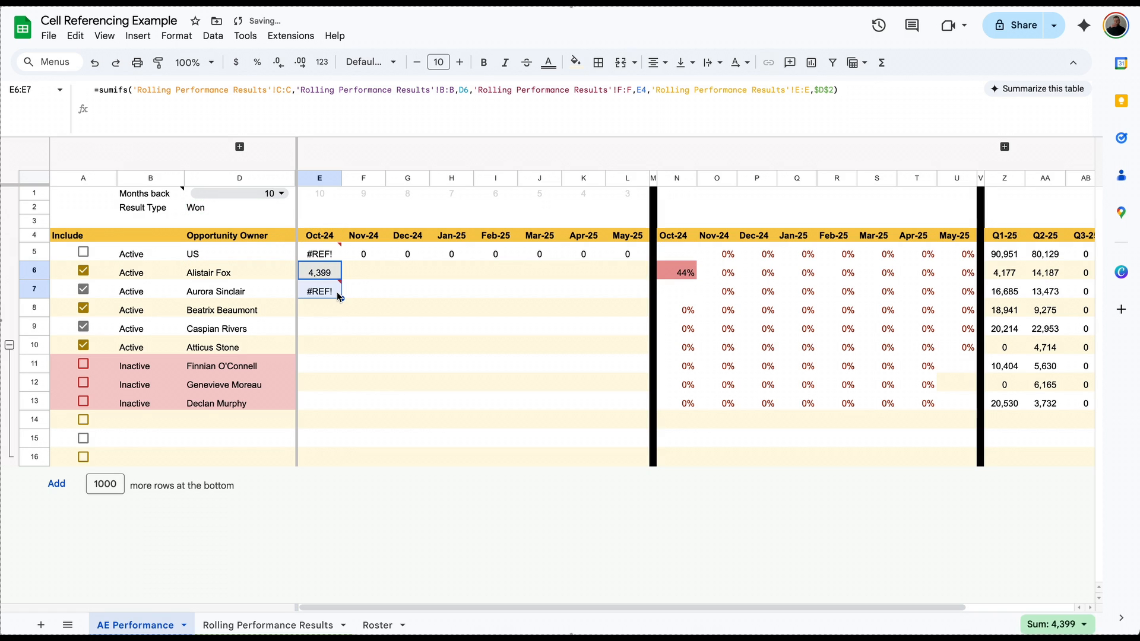
double_click(336, 291)
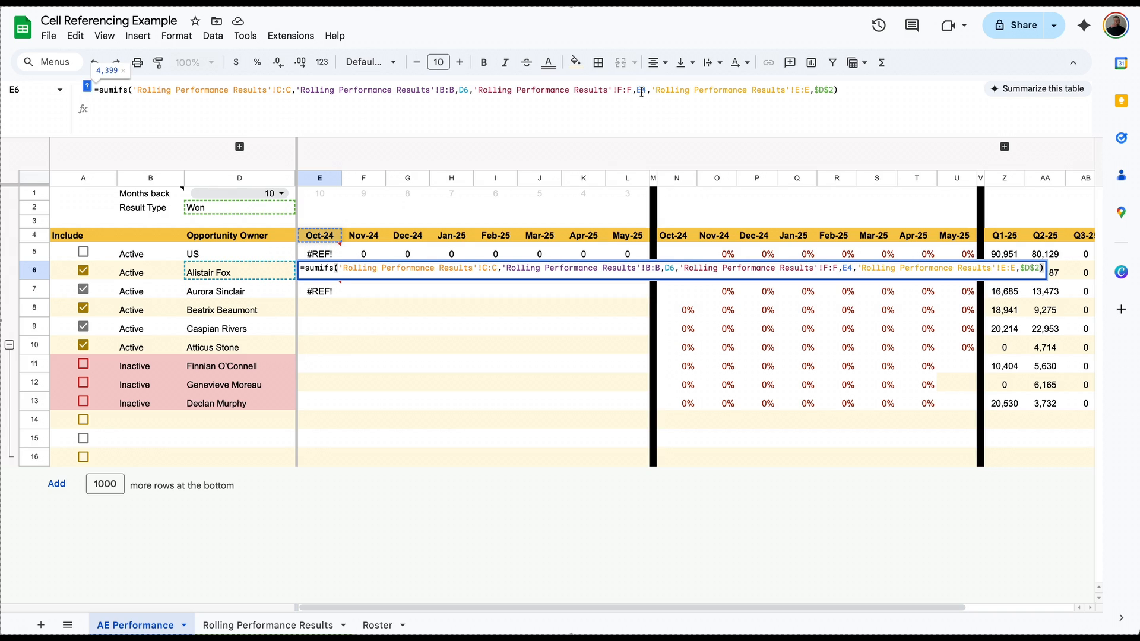
- Make the month criterion in the E6 formula absolute, $E$4, and copy the formula down through E13, checking the references in E8
key("F4")
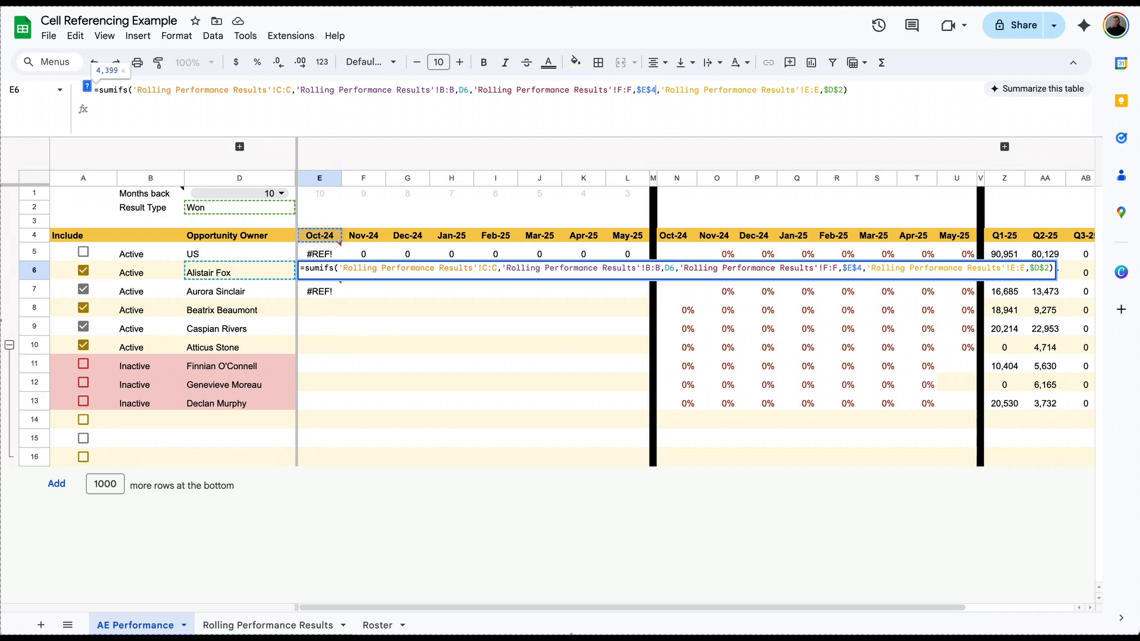
key("Return")
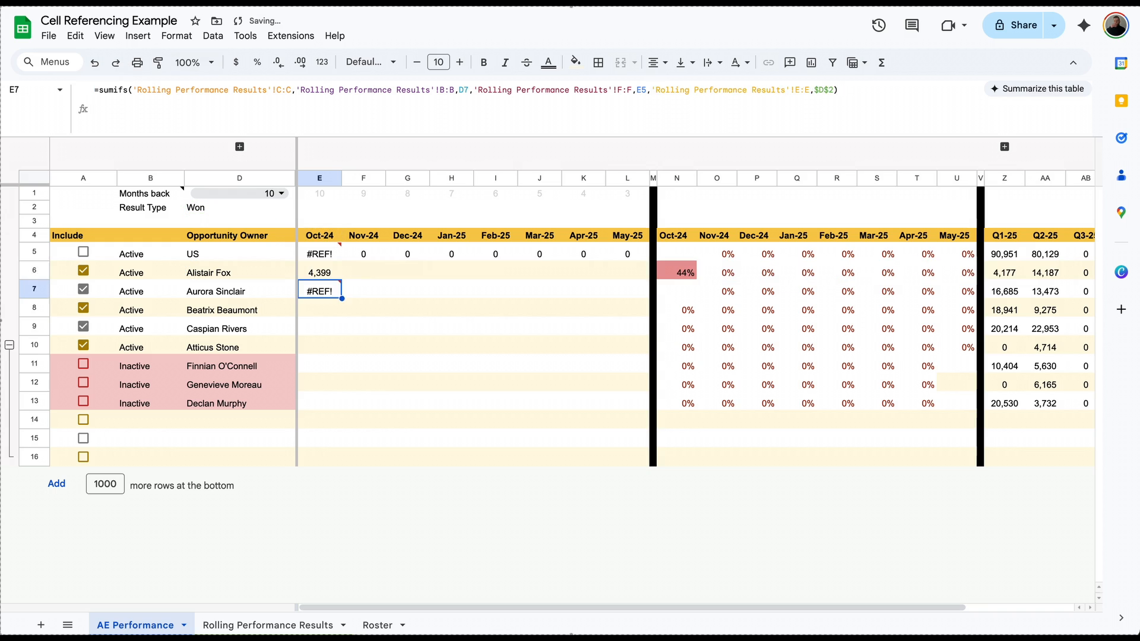
left_click(333, 274)
left_click_drag(342, 280, 321, 396)
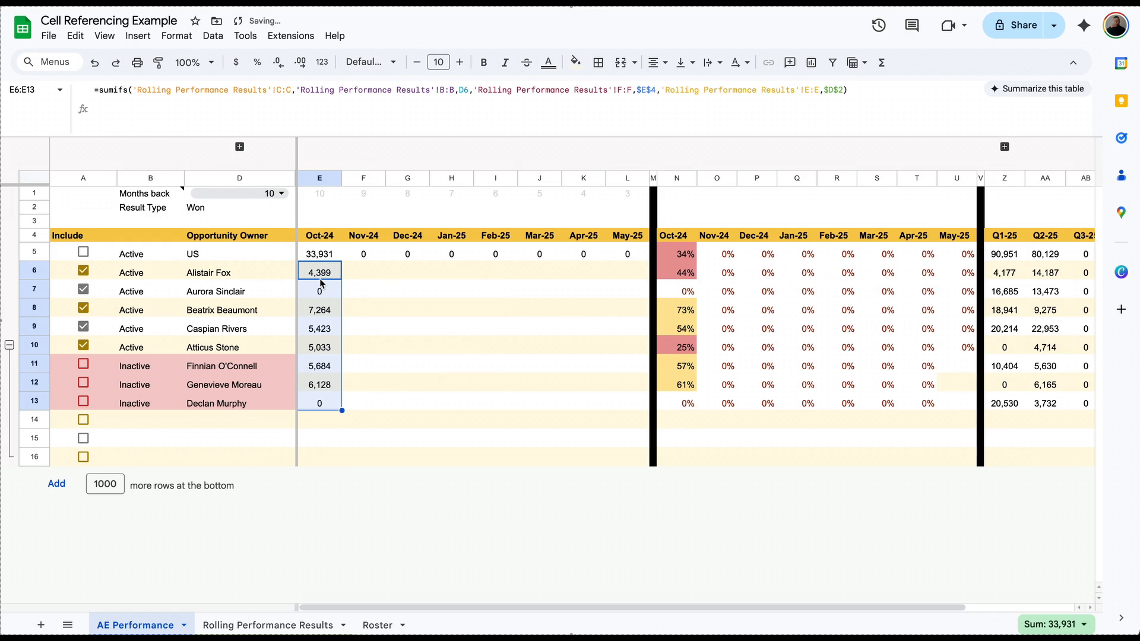
double_click(318, 306)
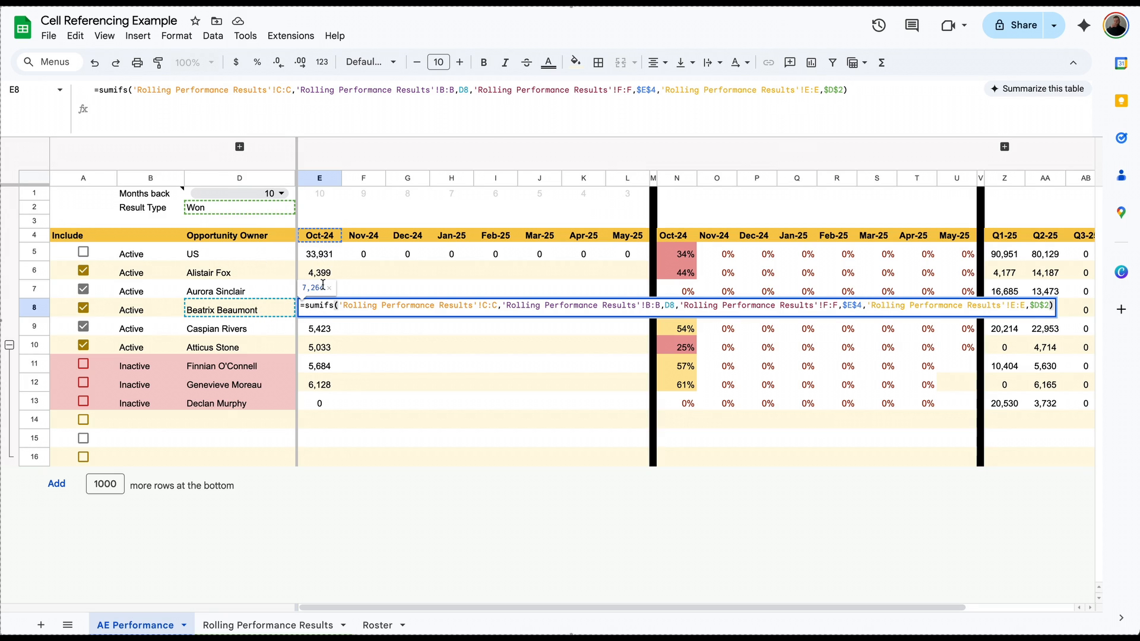
- Try copying the E6 formula across to F6, examine its owner and month criteria, and clear F6
left_click_drag(321, 277, 379, 273)
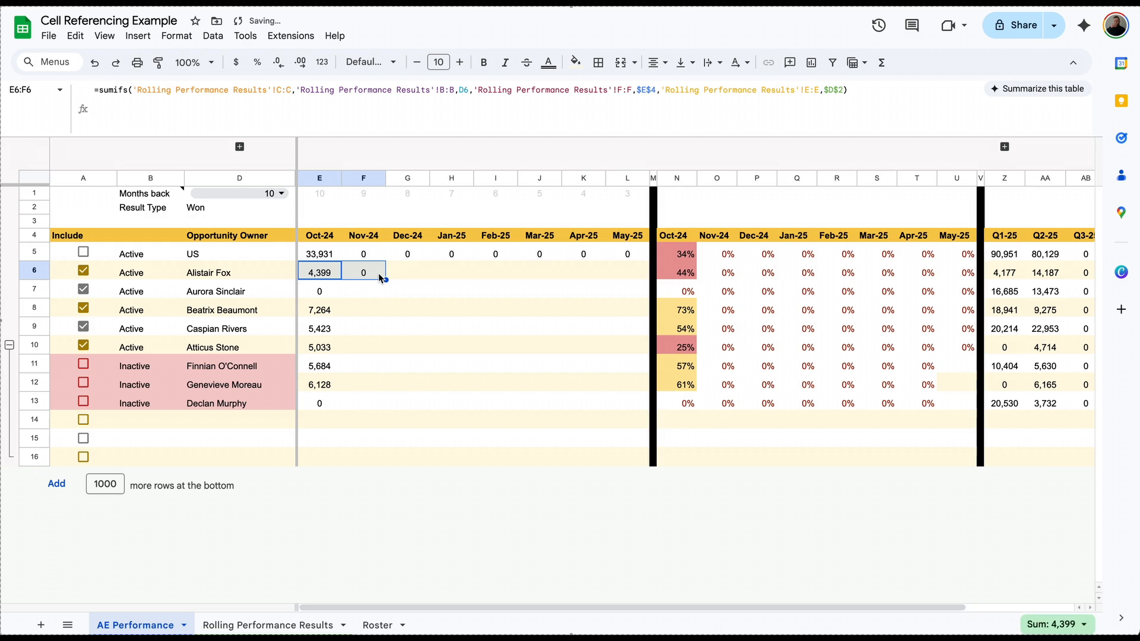
double_click(374, 273)
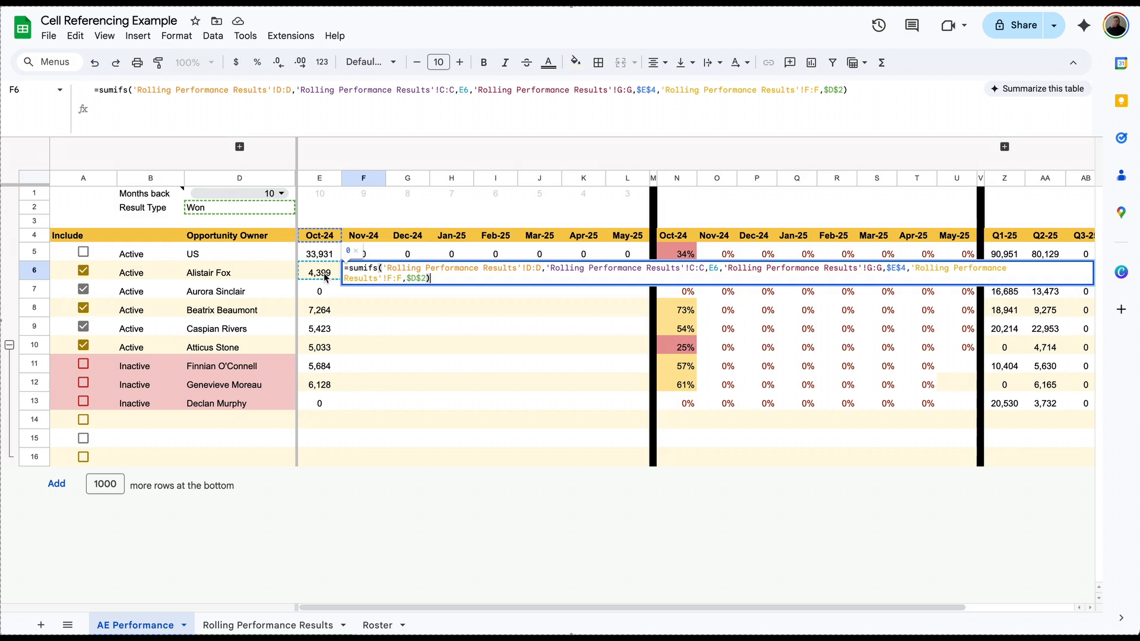
key("Escape")
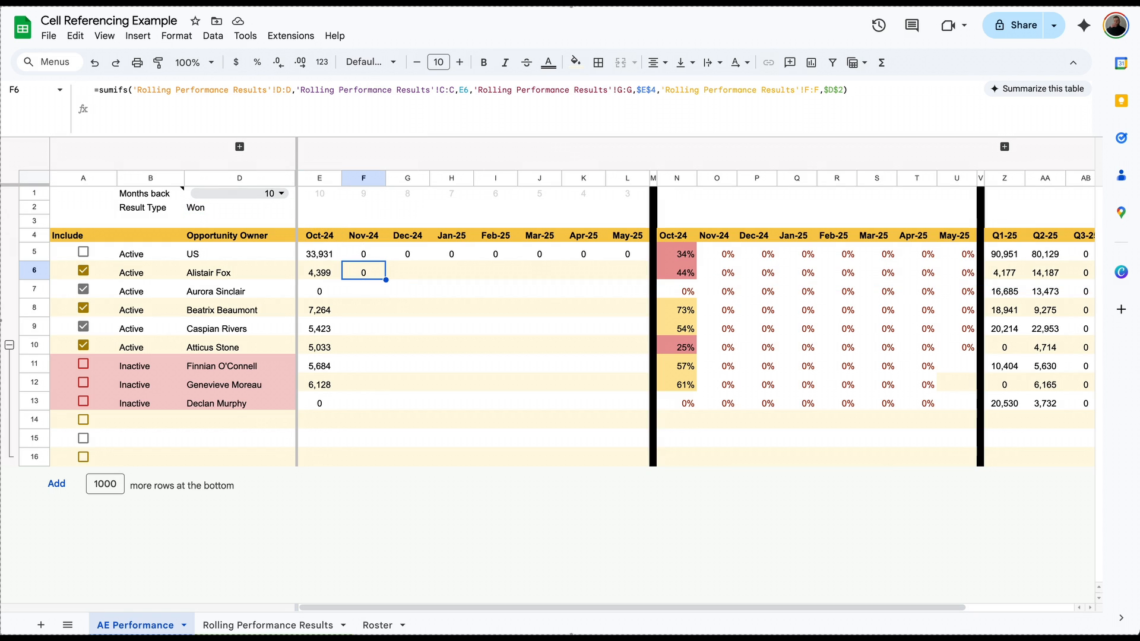
key("Delete")
- In the E6 formula, lock only the column of the owner criterion as $D6 and only the row of the month criterion as E$4
left_click(303, 273)
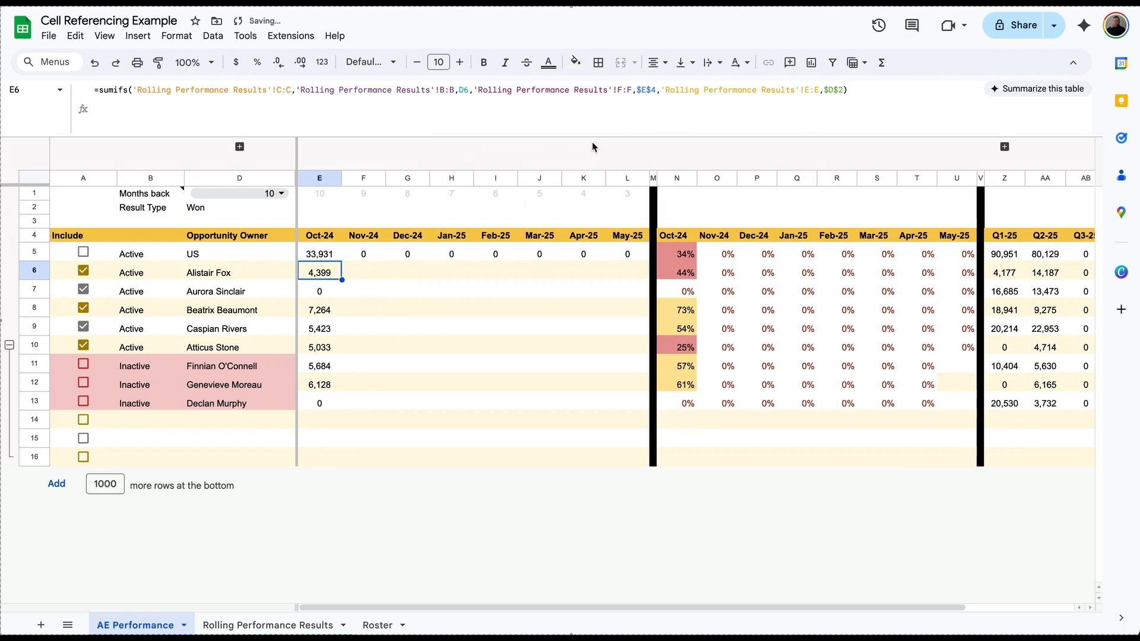
left_click(462, 90)
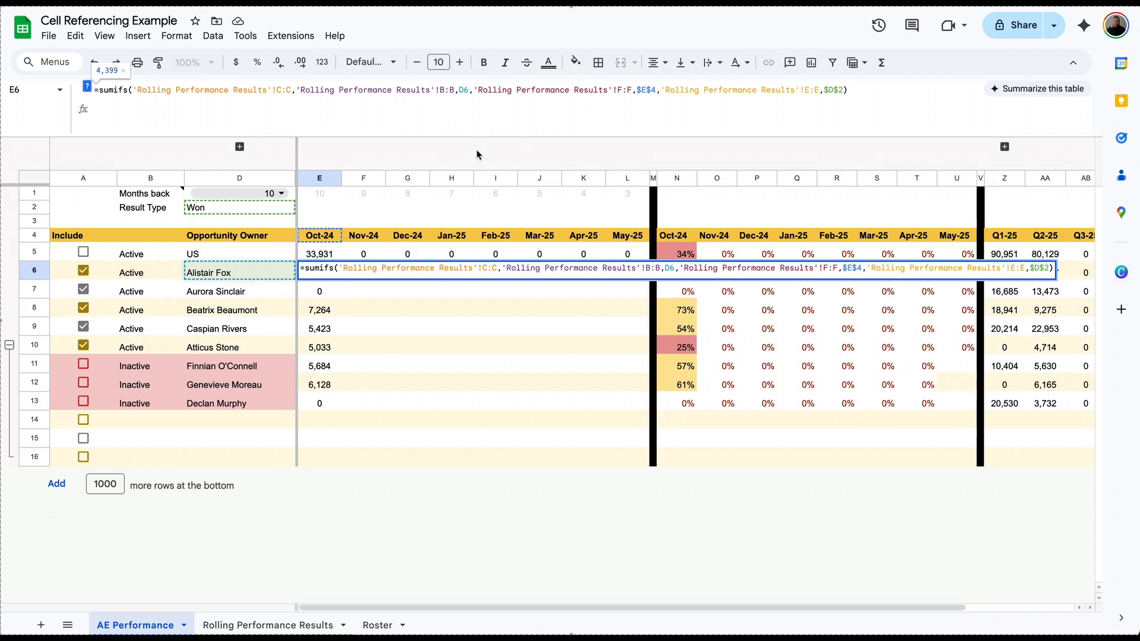
double_click(465, 95)
type("$")
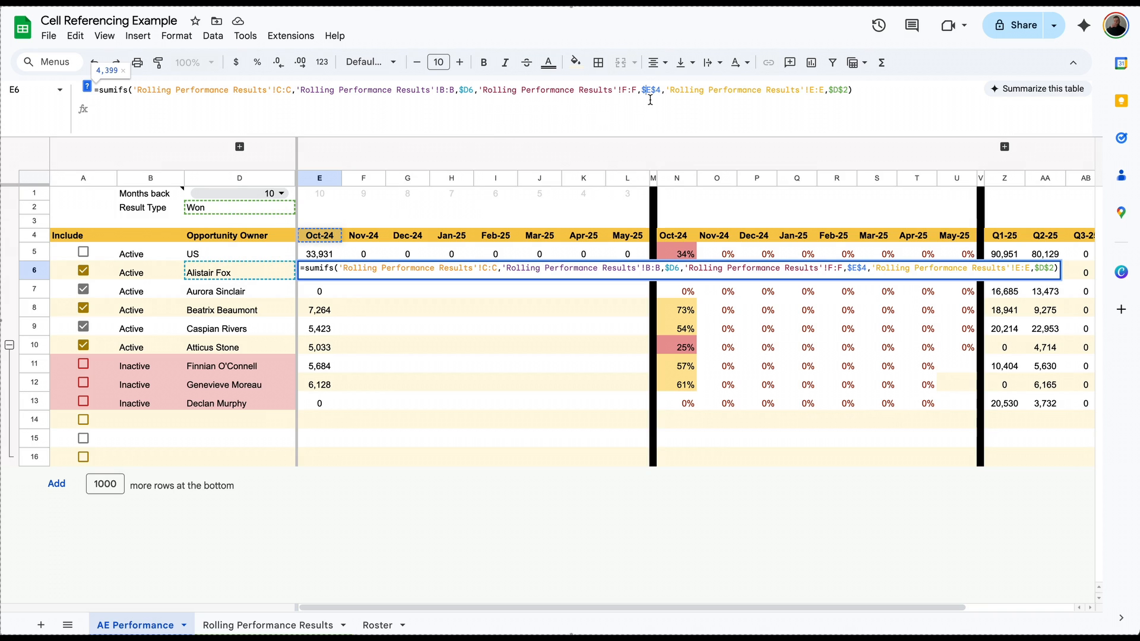
key("F4")
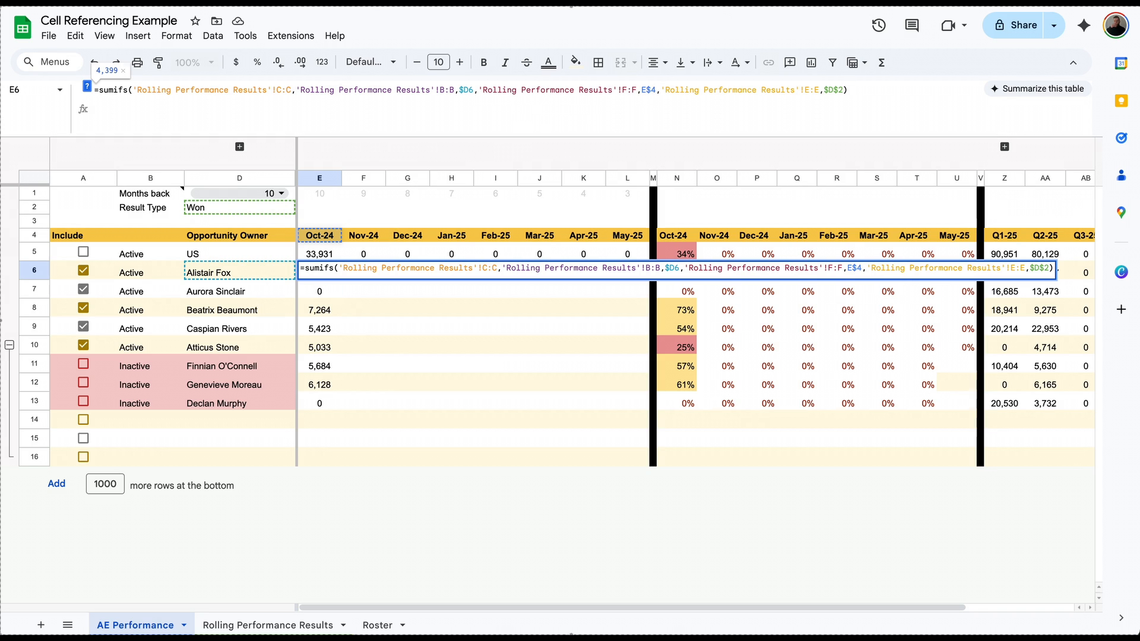
key("Return")
- Try copying the E6 formula across to F6 and check its mixed criteria references and its source column ranges
left_click(328, 278)
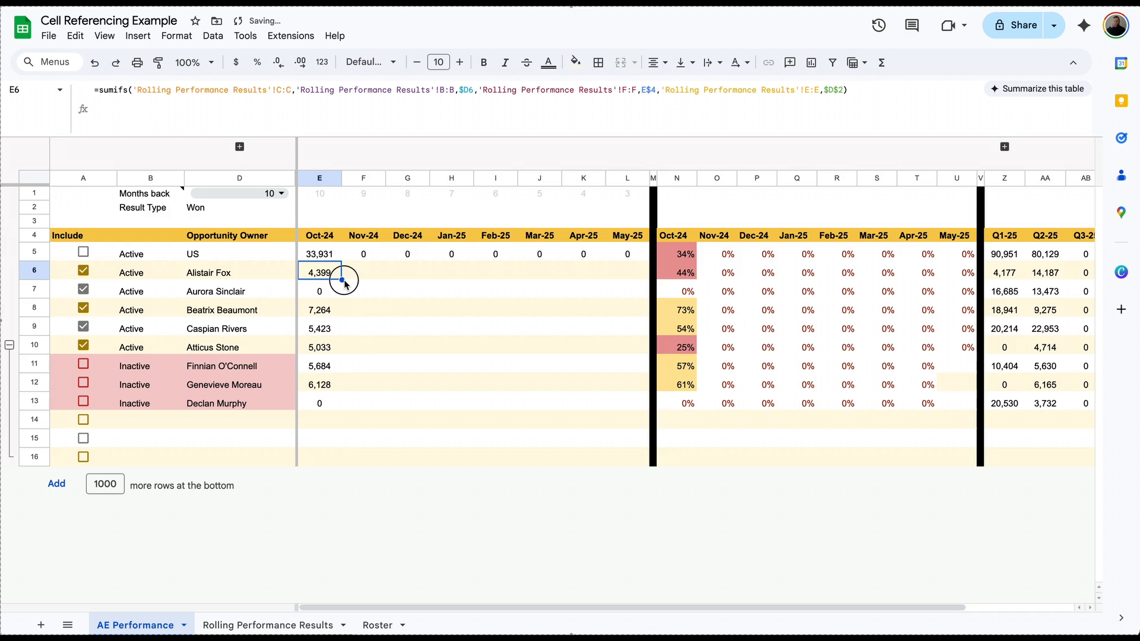
left_click_drag(341, 279, 371, 277)
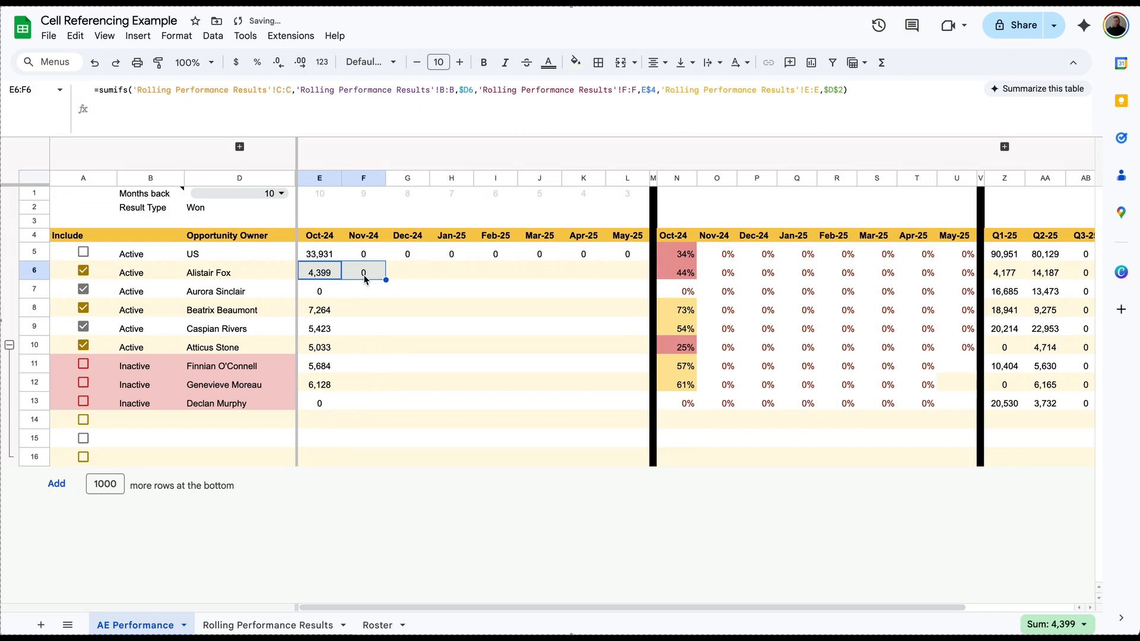
double_click(371, 274)
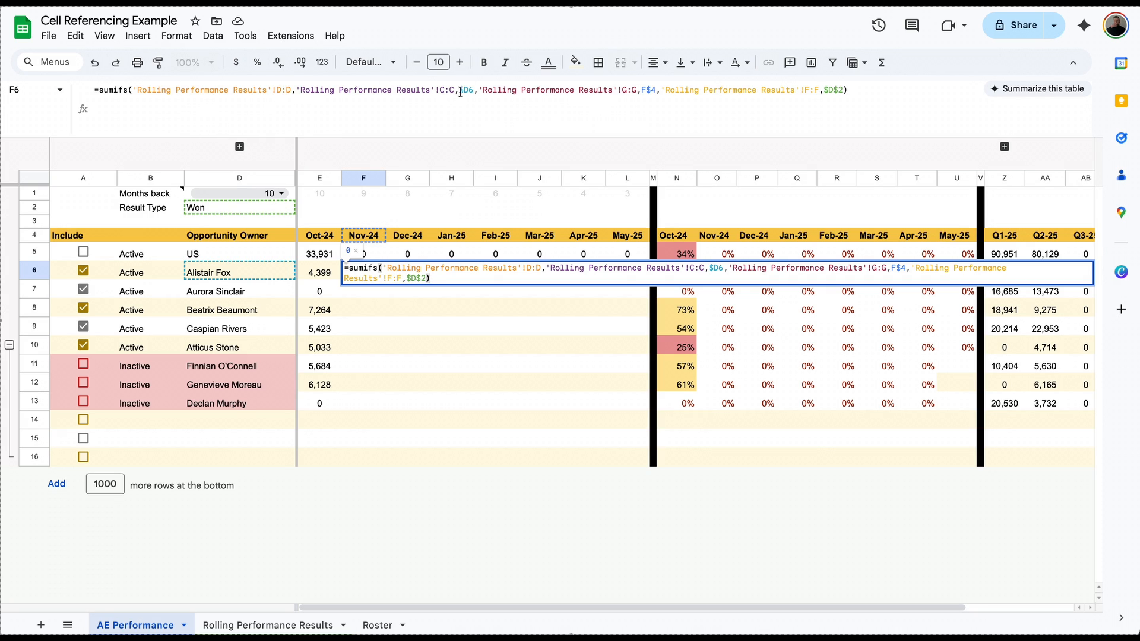
- Lock the Rolling Performance Results ranges in the E6 formula as $C:$C, $B:$B, $F:$F and $E:$E
left_click(316, 275)
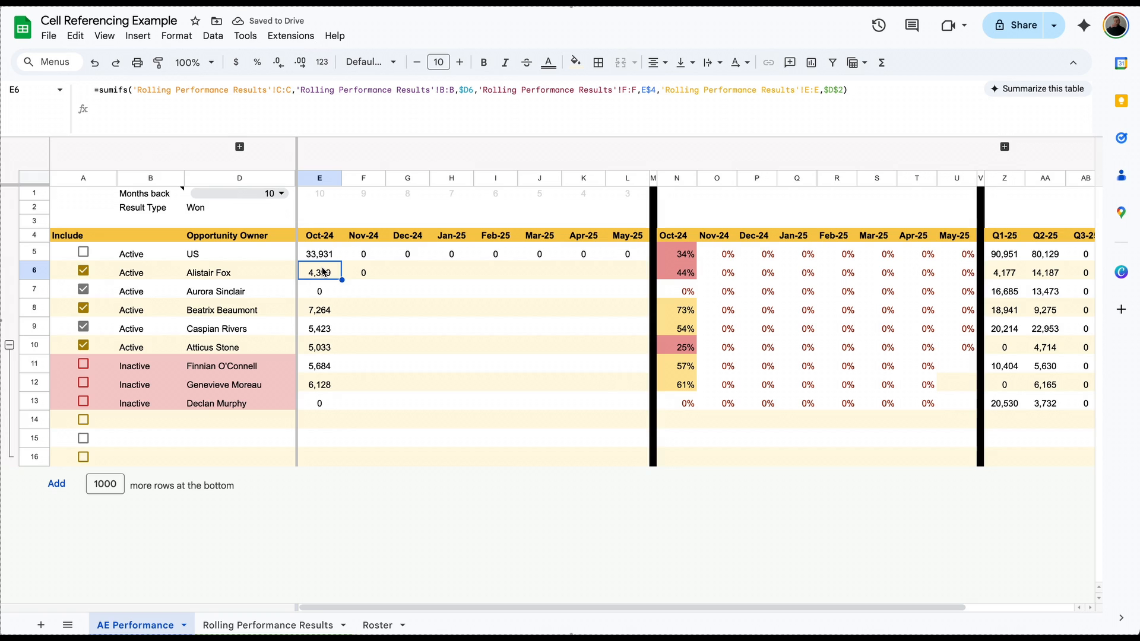
left_click(286, 93)
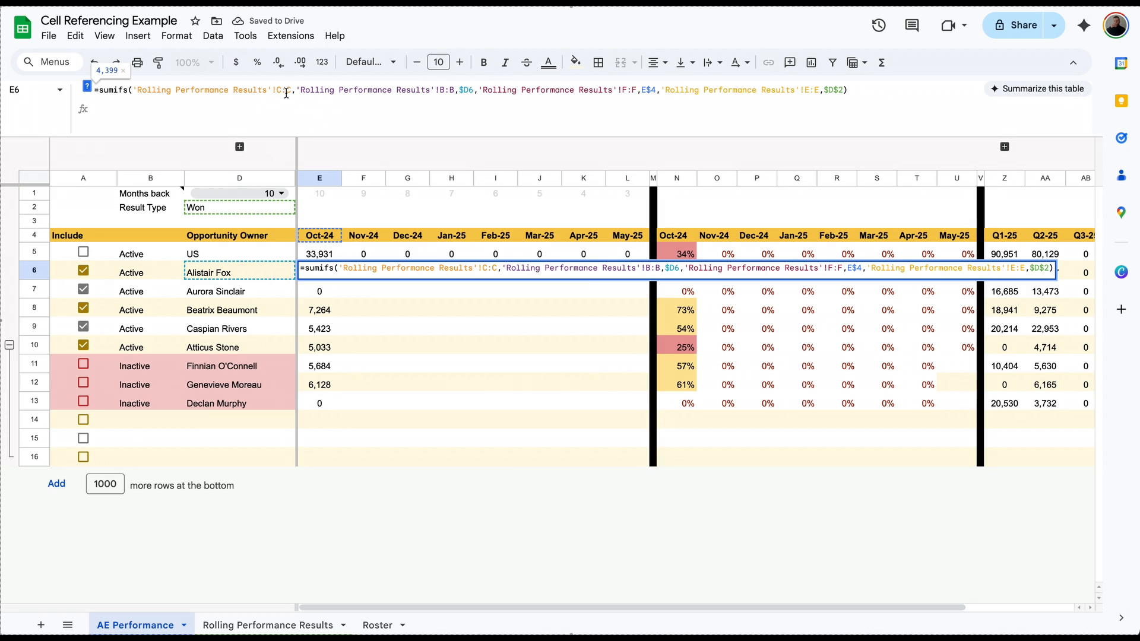
key("F4")
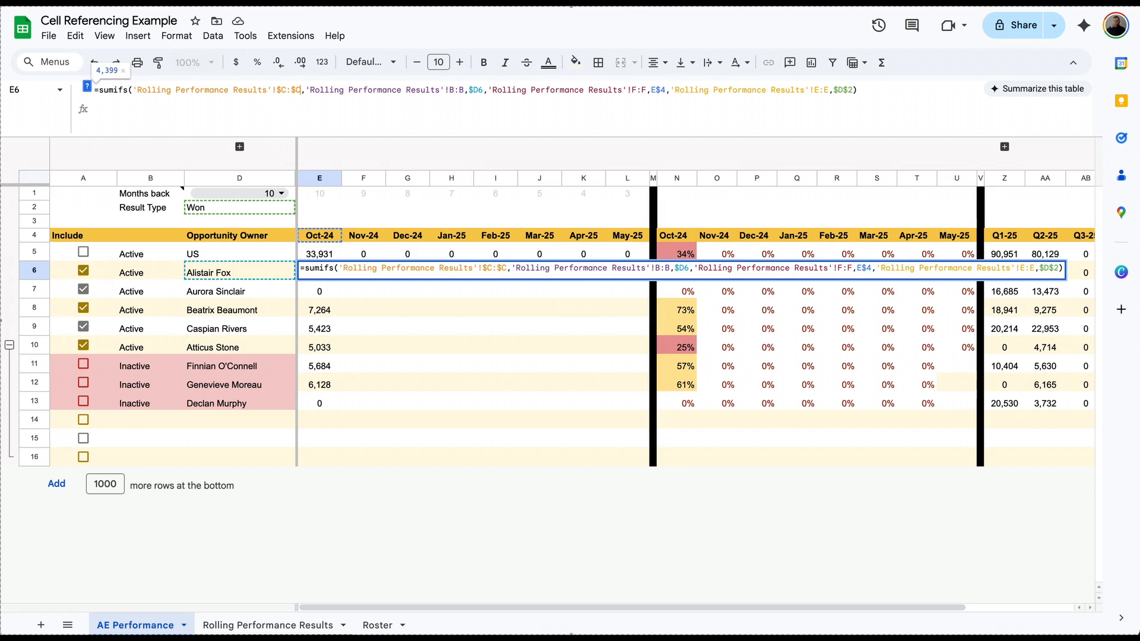
left_click(454, 91)
key("F4")
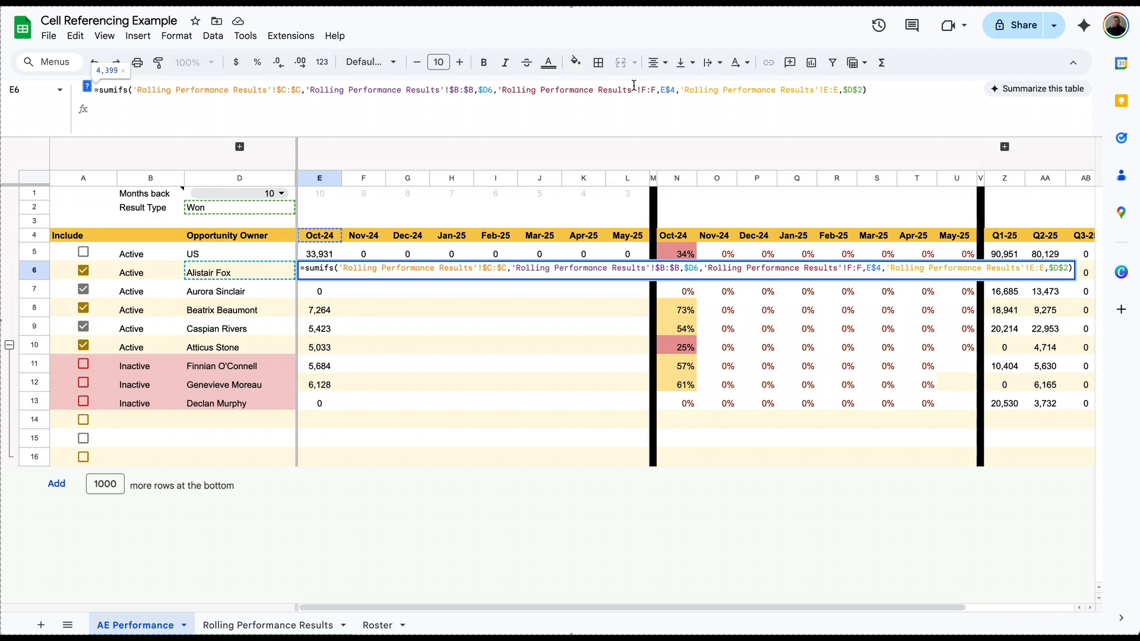
left_click(653, 89)
key("F4")
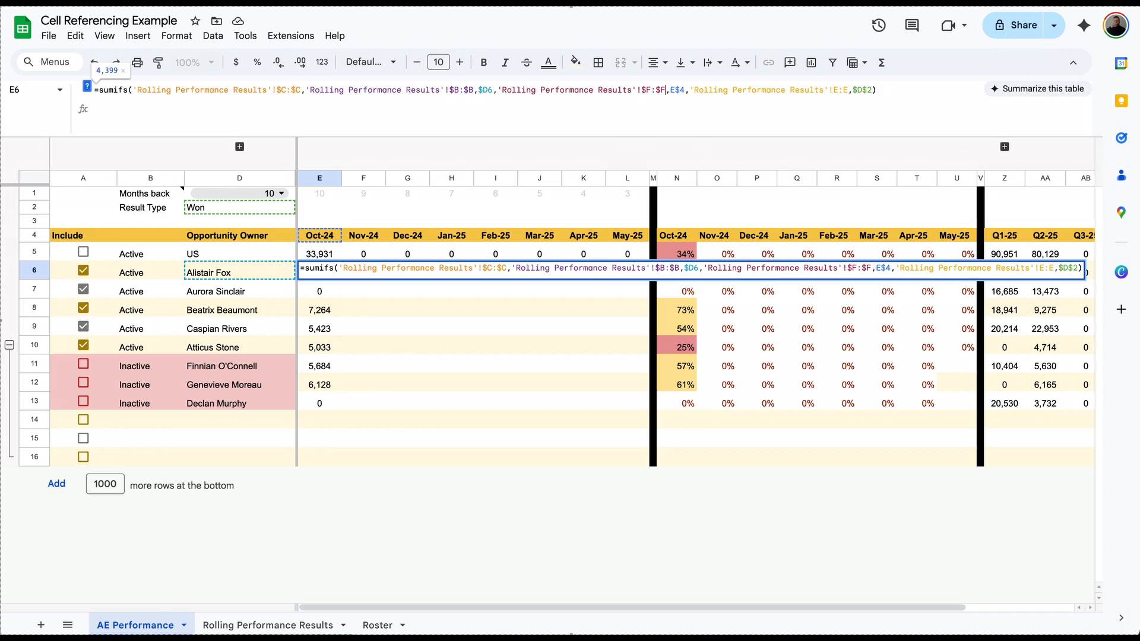
left_click(836, 88)
key("F4")
key("Return")
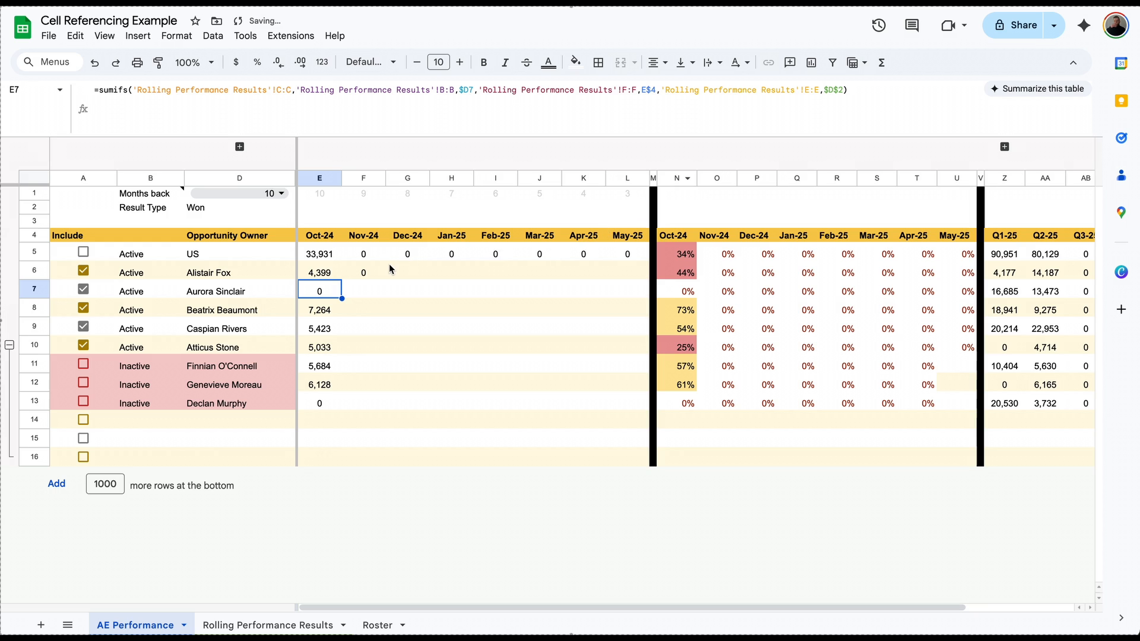
- Copy the E6 formula across the whole monthly table, E6:L13, and inspect the references in I6
left_click(321, 277)
left_click_drag(341, 281, 614, 399)
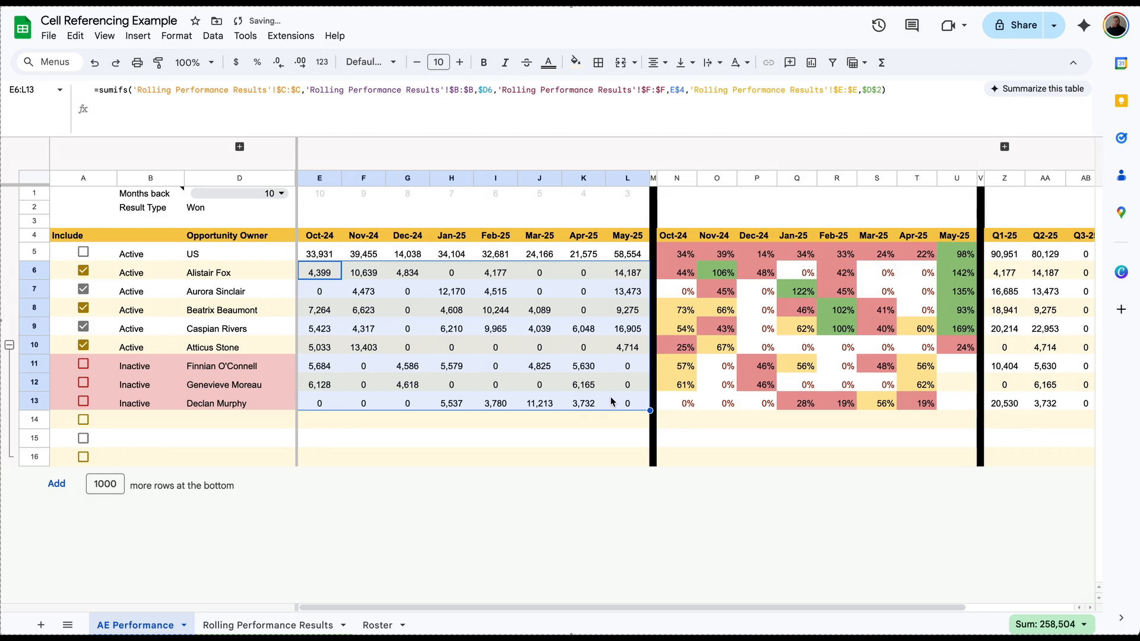
left_click(496, 276)
double_click(496, 276)
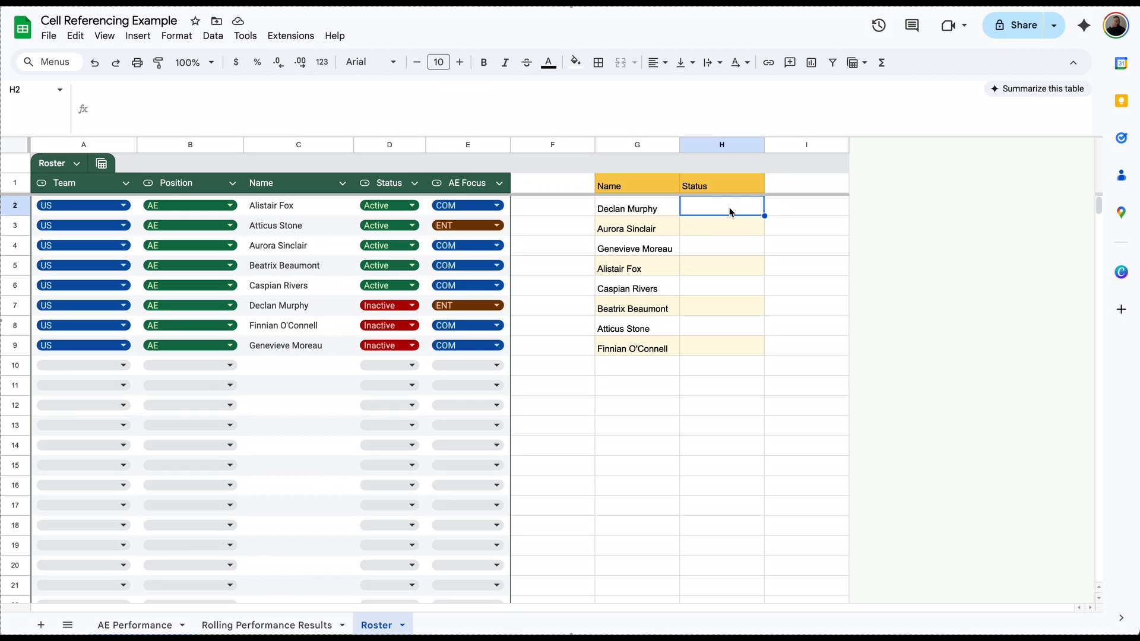
- Enter =XLOOKUP(G2,C2:C9,D2:D9) in H2 of the Roster sheet to look up the status for the first listed name
type("=x")
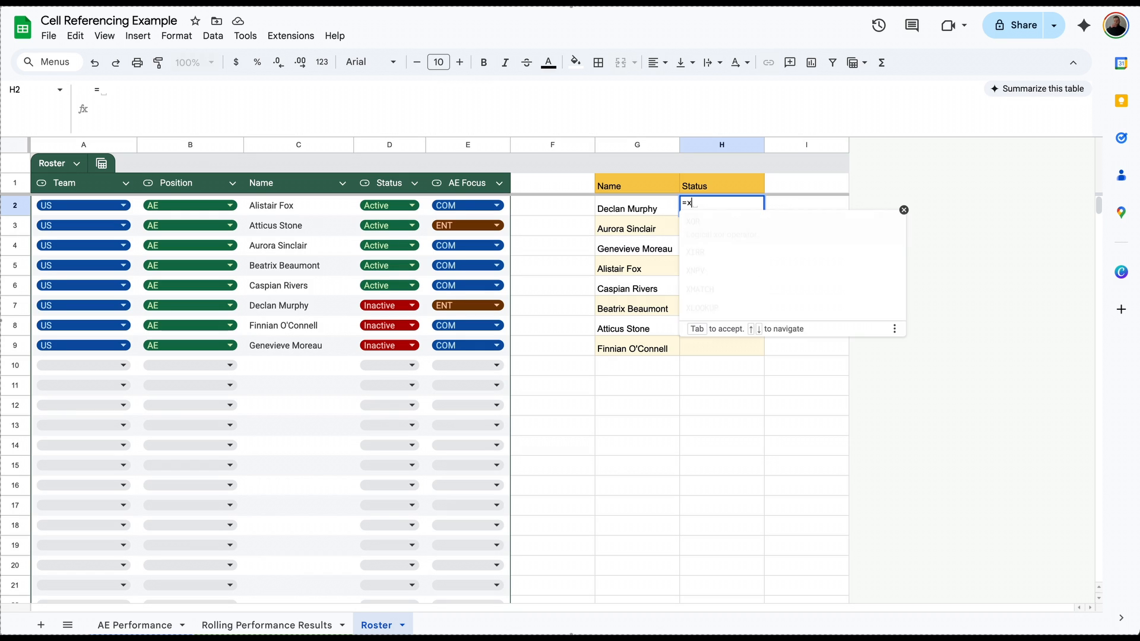
type("look")
left_click(734, 231)
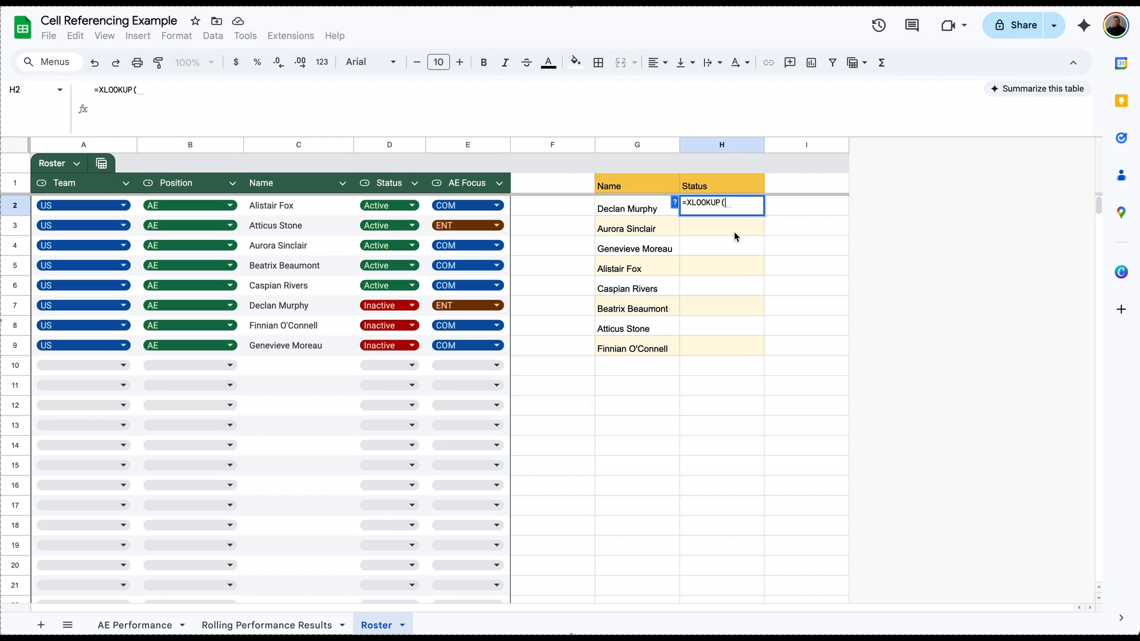
left_click(619, 212)
type(",")
left_click_drag(305, 208, 312, 343)
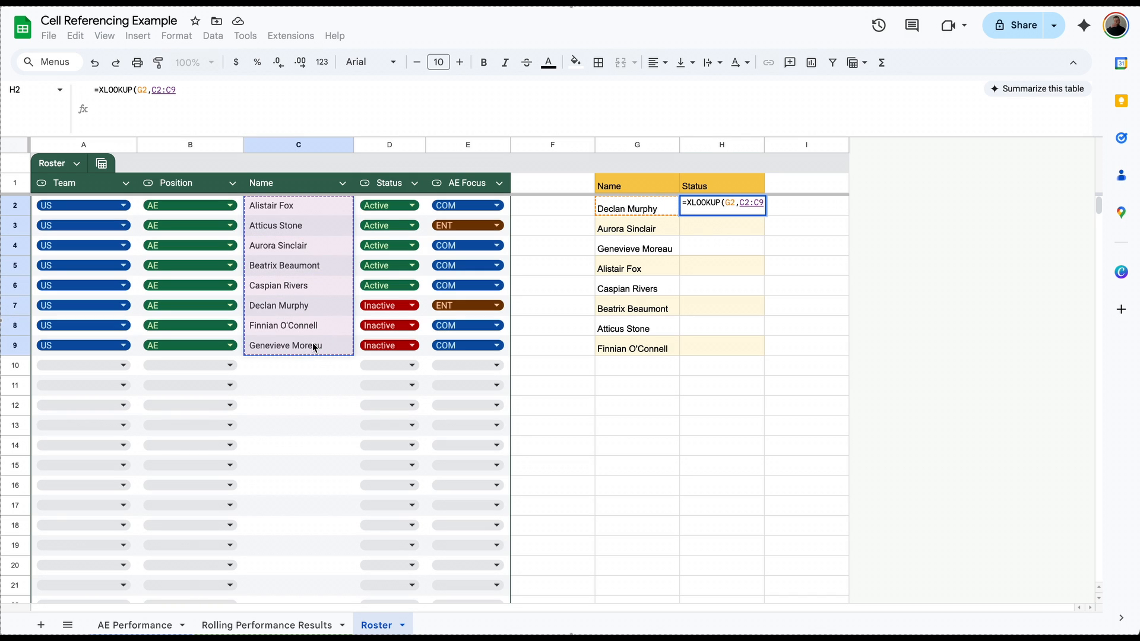
type(",")
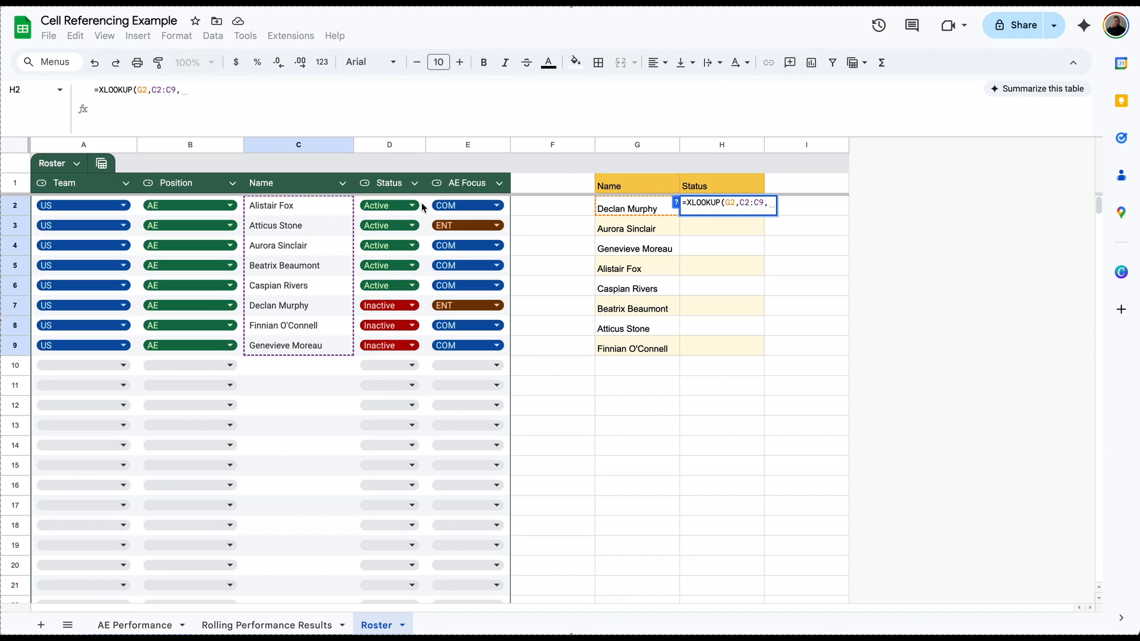
left_click_drag(422, 208, 423, 350)
key("Return")
left_click(724, 212)
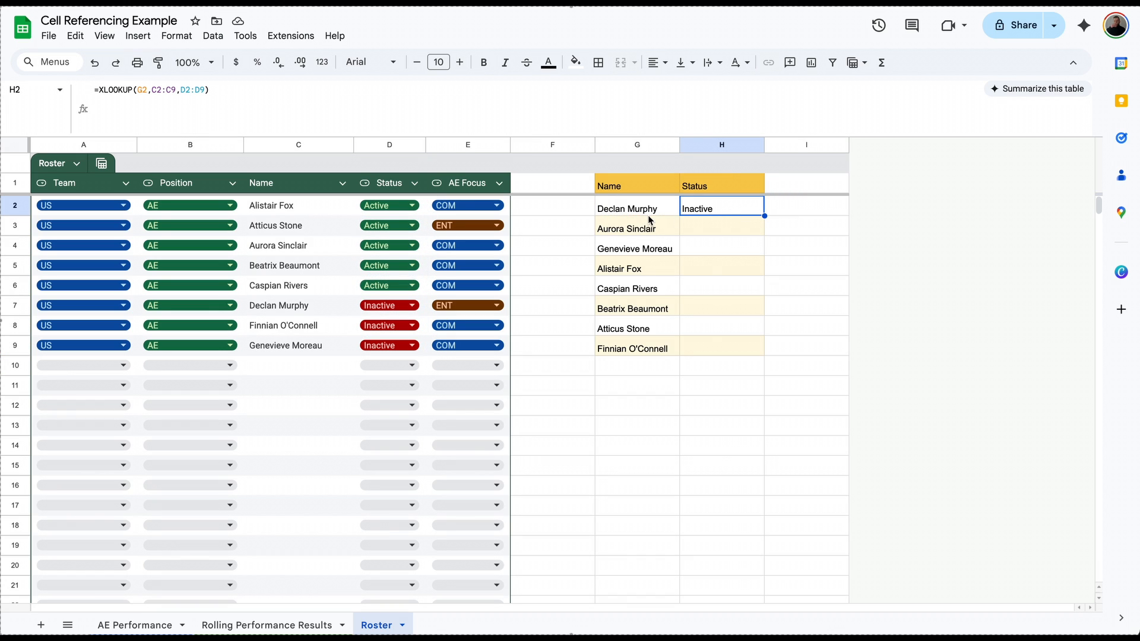
- Check the first looked-up name against its roster row and copy the H2 XLOOKUP formula down through H9
left_click(321, 310)
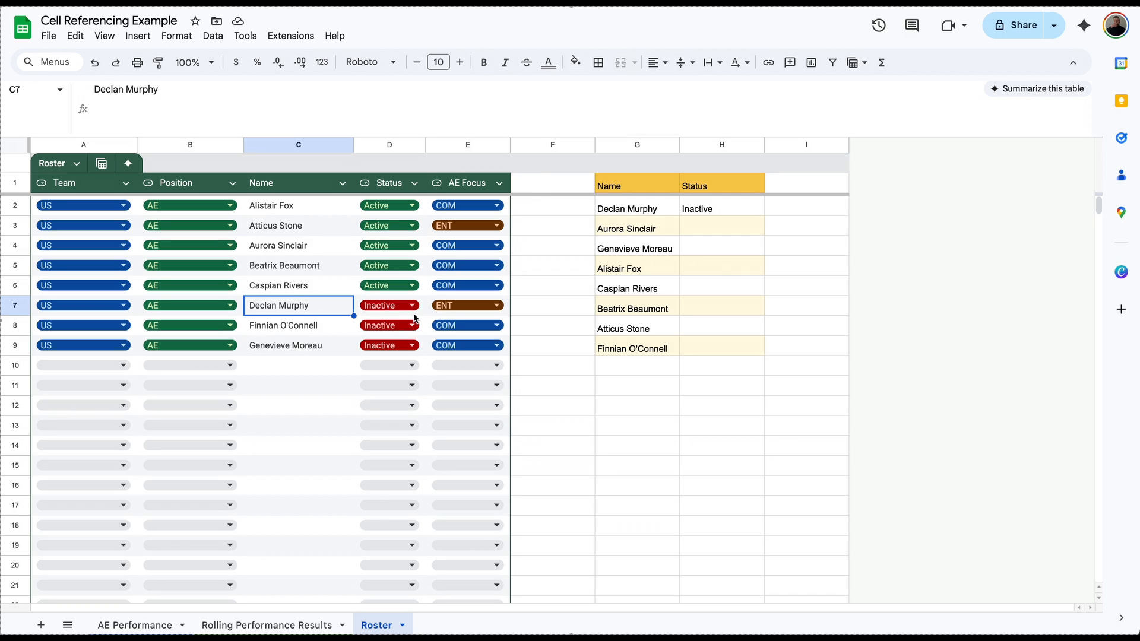
left_click(733, 208)
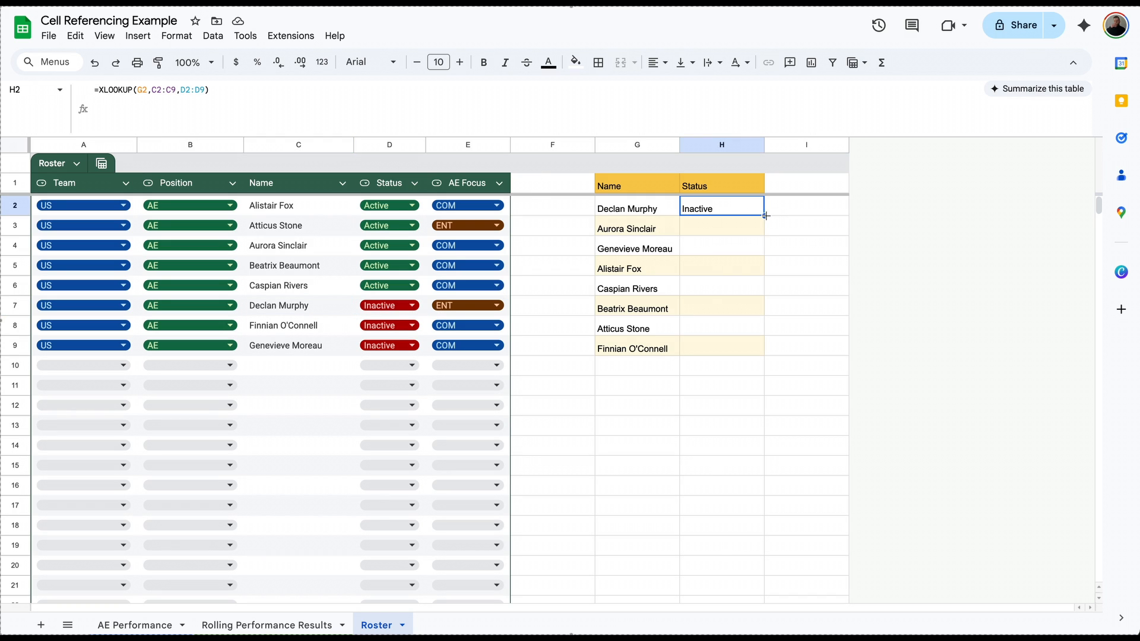
left_click_drag(763, 215, 741, 350)
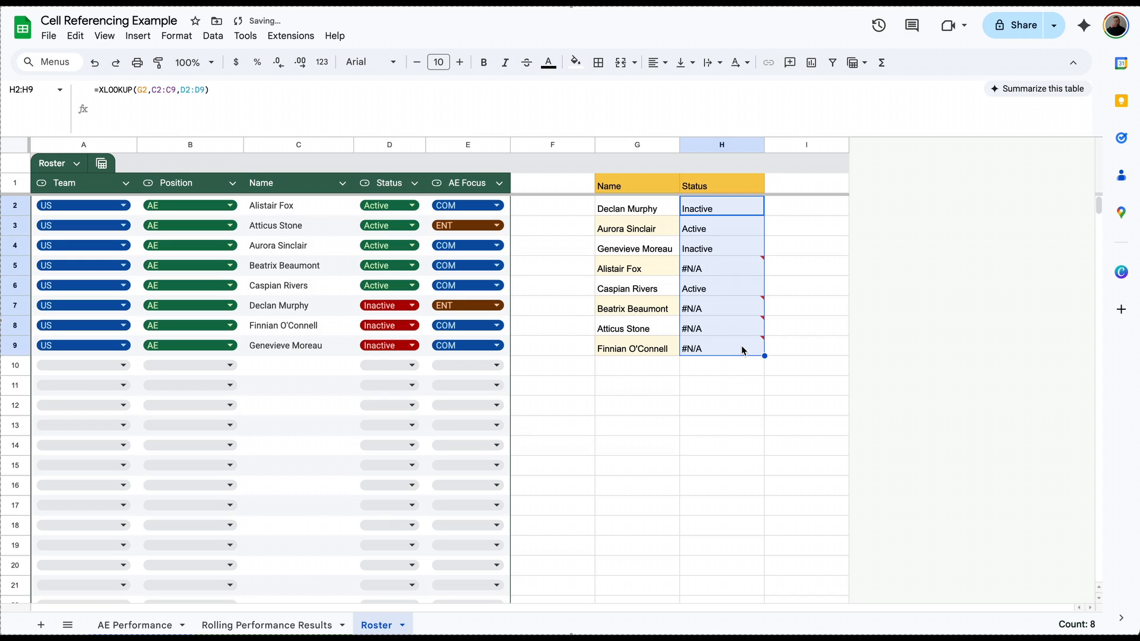
- Inspect the XLOOKUP formulas copied into H3 through H9, including the cells that return errors
left_click(721, 230)
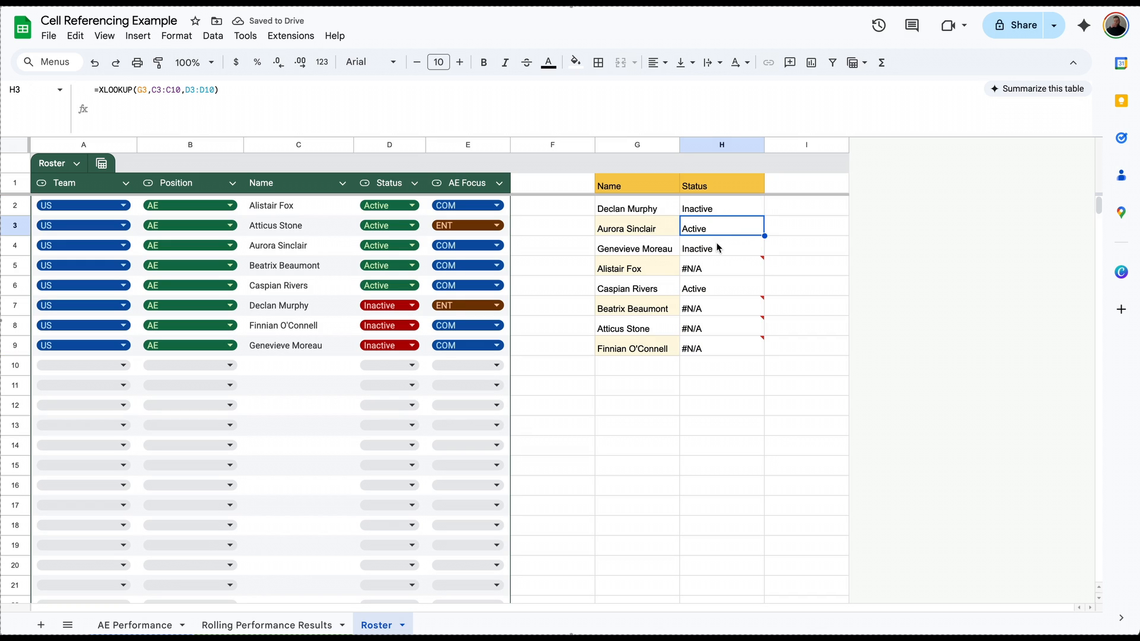
left_click(714, 252)
left_click(710, 271)
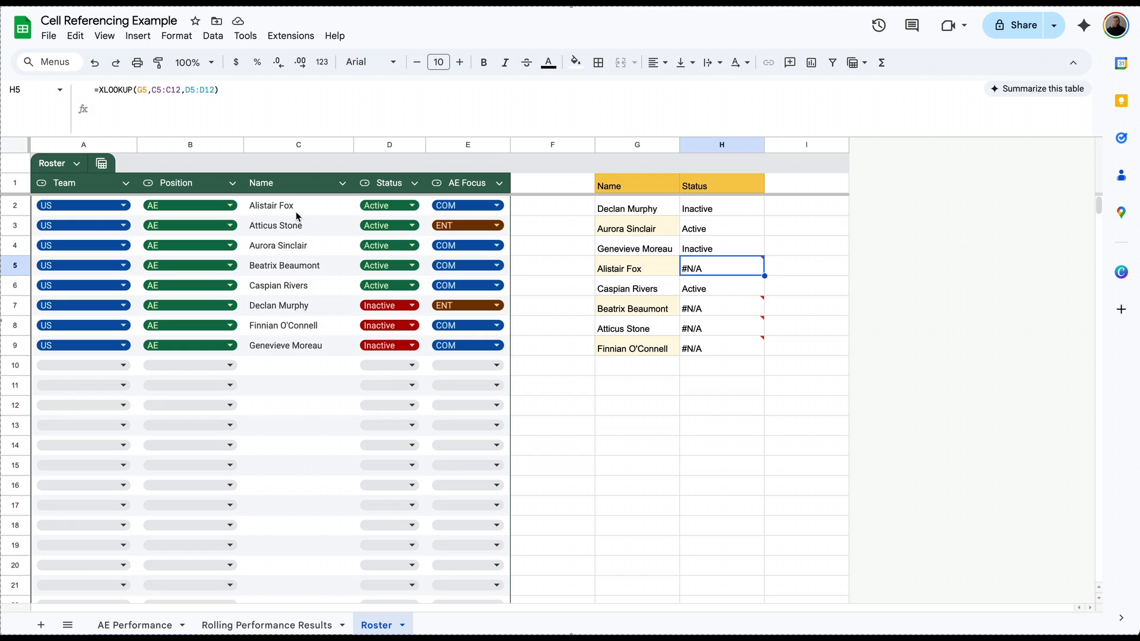
left_click(712, 289)
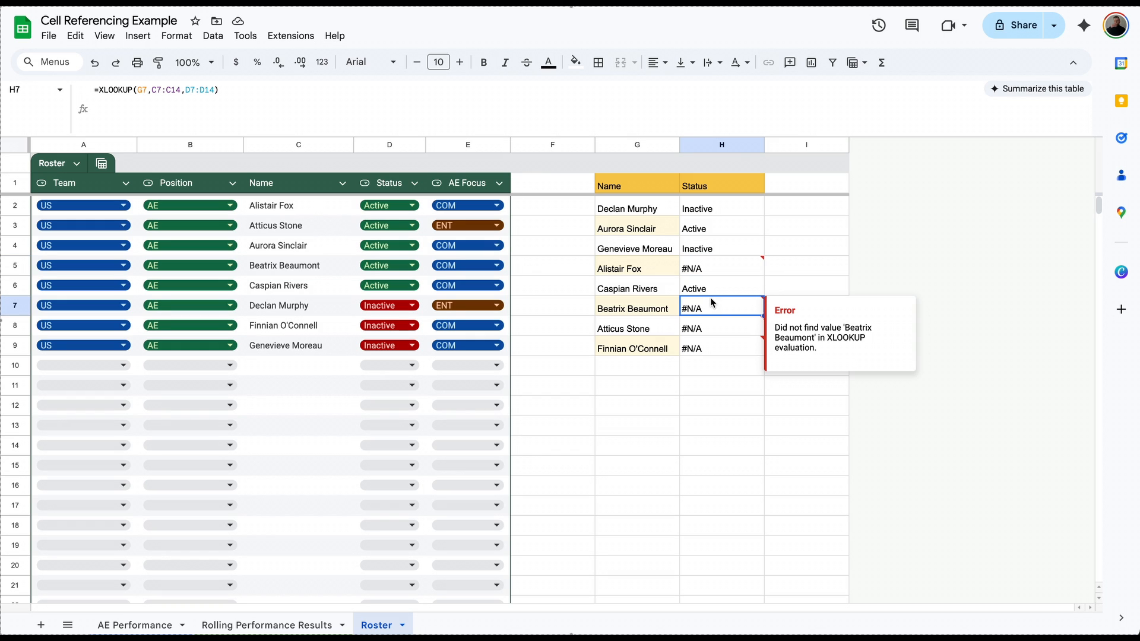
left_click(704, 318)
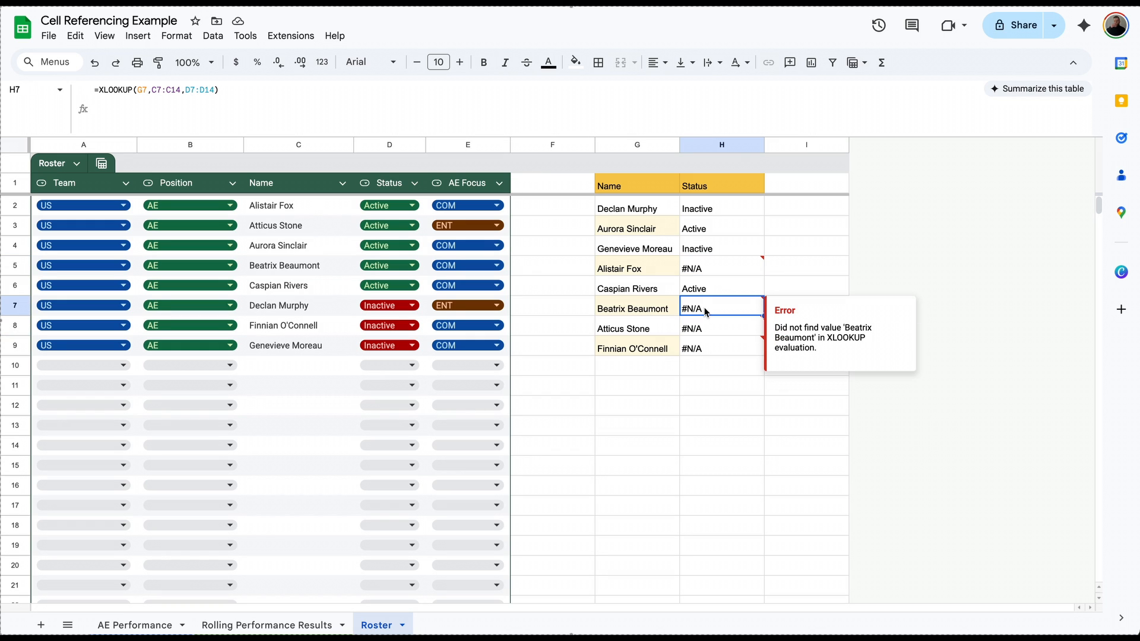
left_click(699, 355)
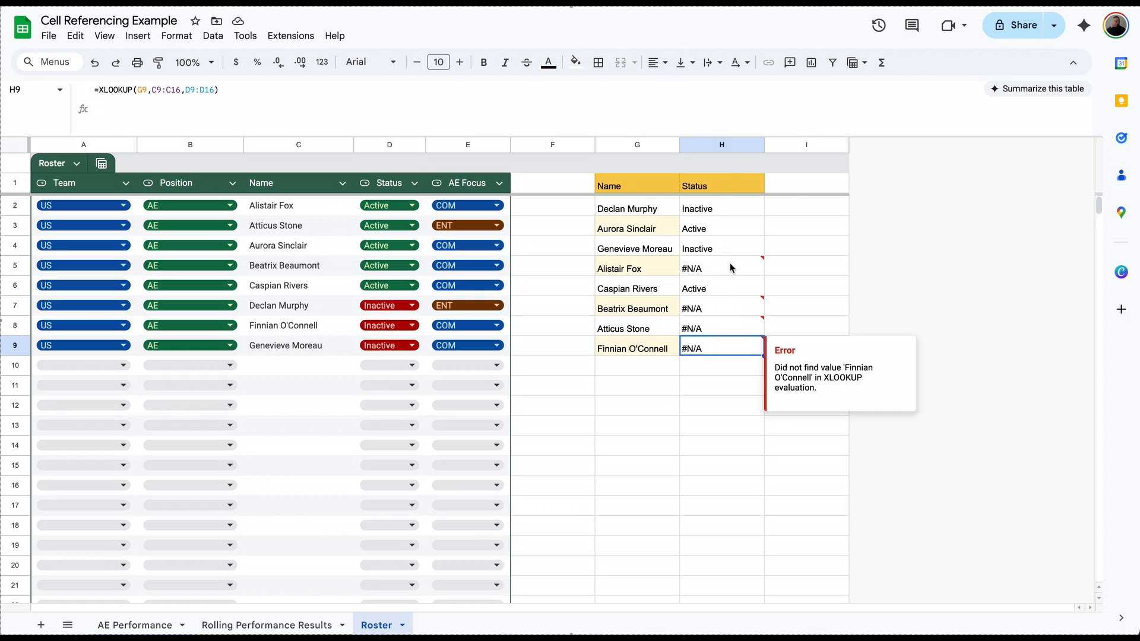
- Compare the lookup and result ranges of the H2, H3, H4 and H5 formulas against the Roster table rows
double_click(686, 209)
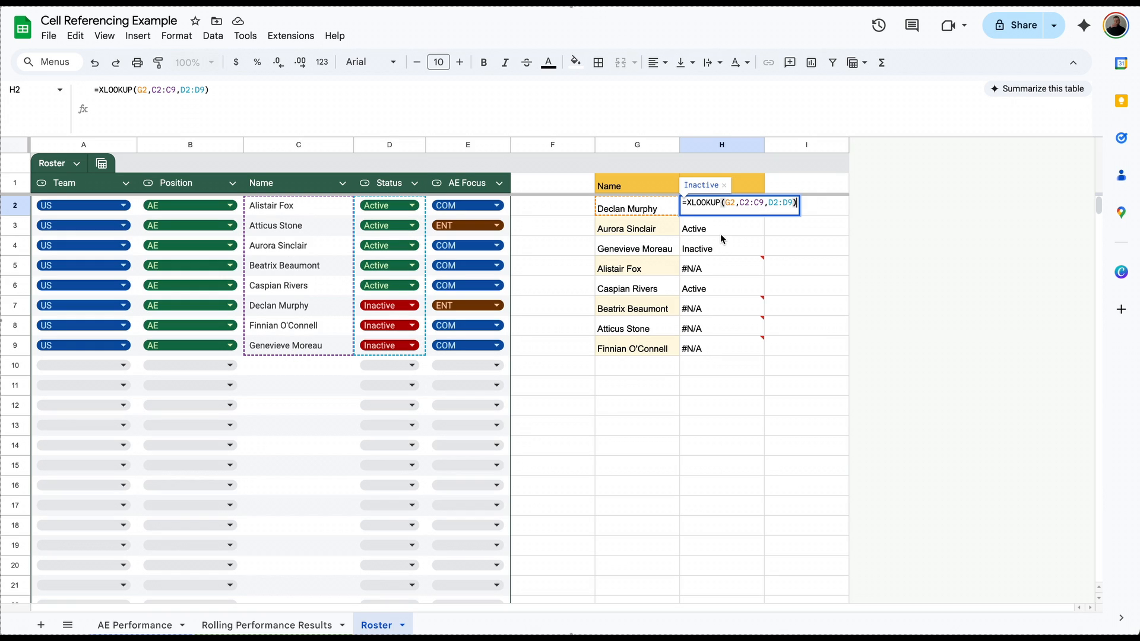
key("Return")
key("Return")
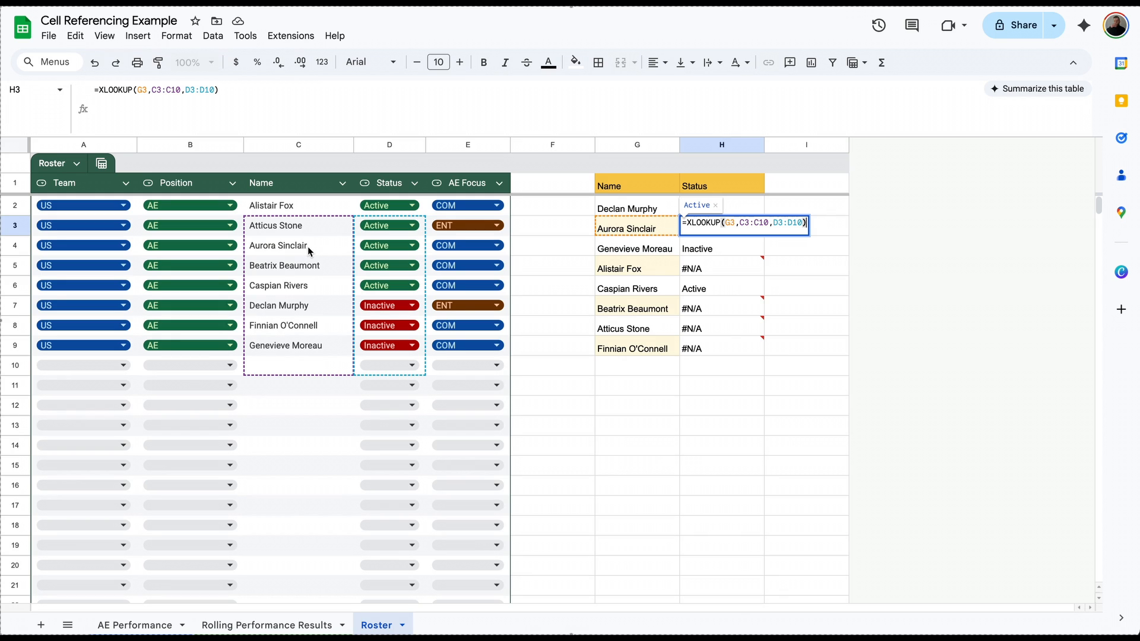
double_click(740, 243)
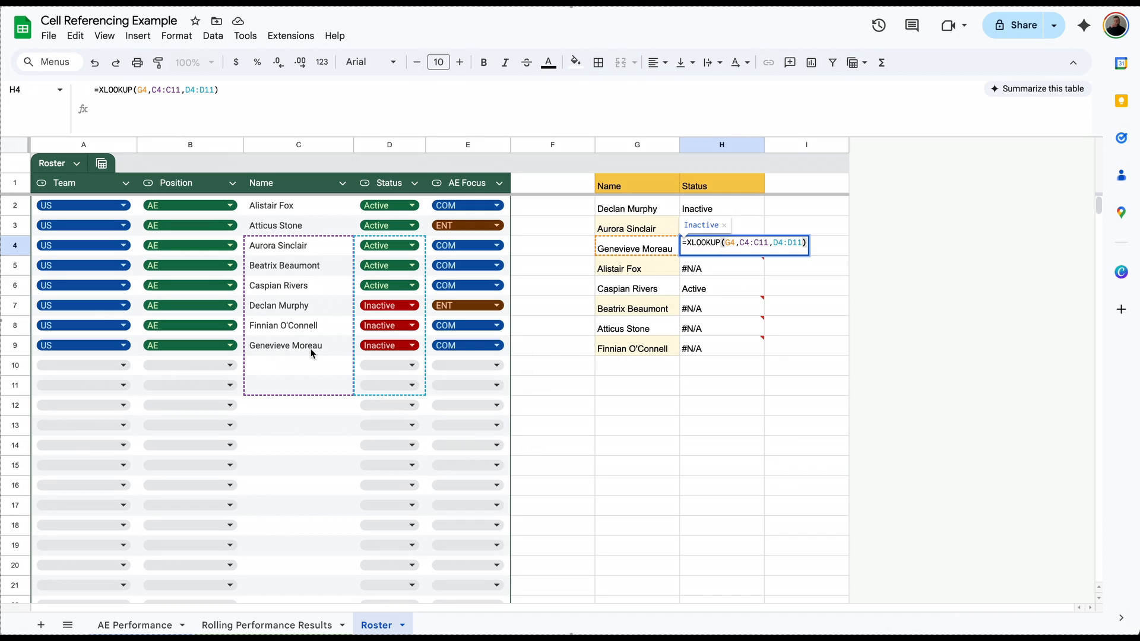
double_click(706, 268)
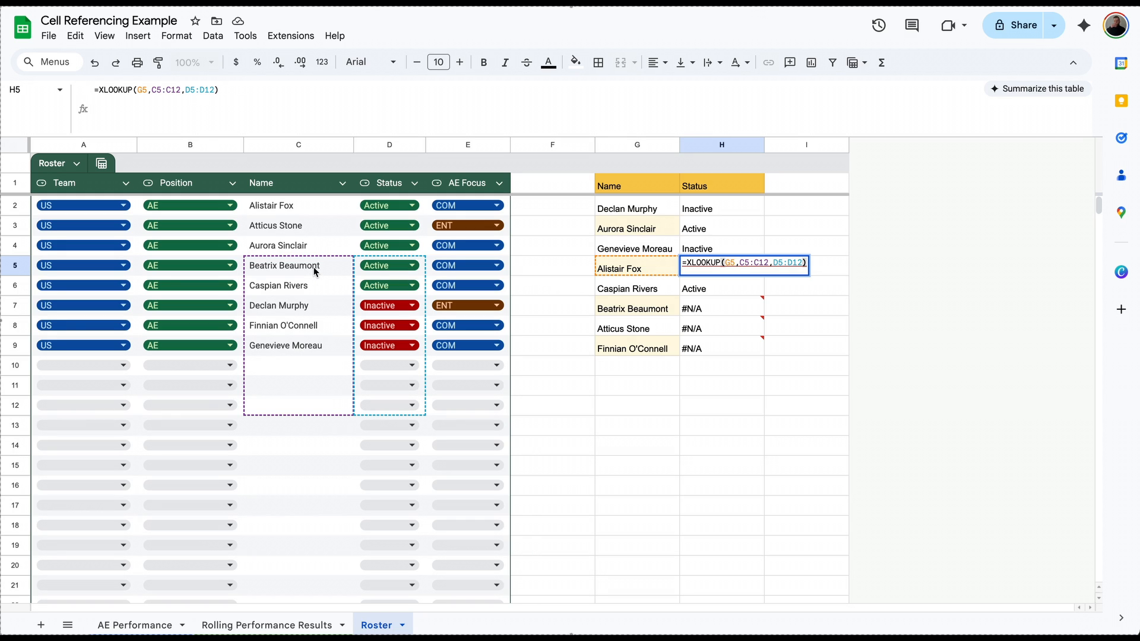
- Lock the lookup and result ranges in the H2 formula, making it =XLOOKUP(G2,$C$2:$C$9,$D$2:$D$9)
left_click(738, 209)
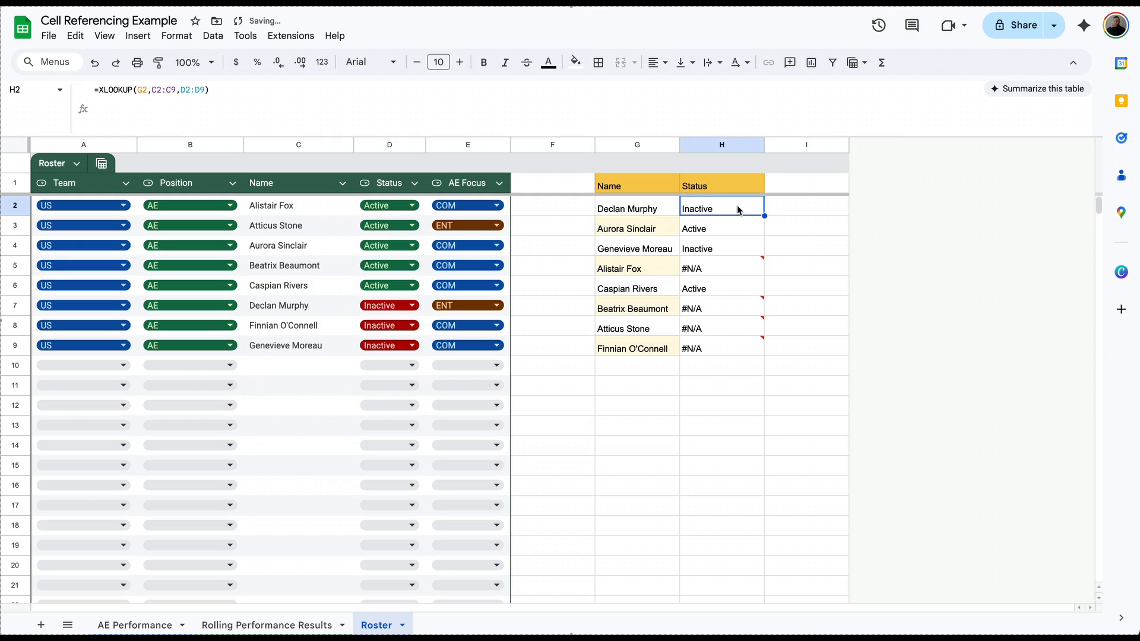
left_click(170, 90)
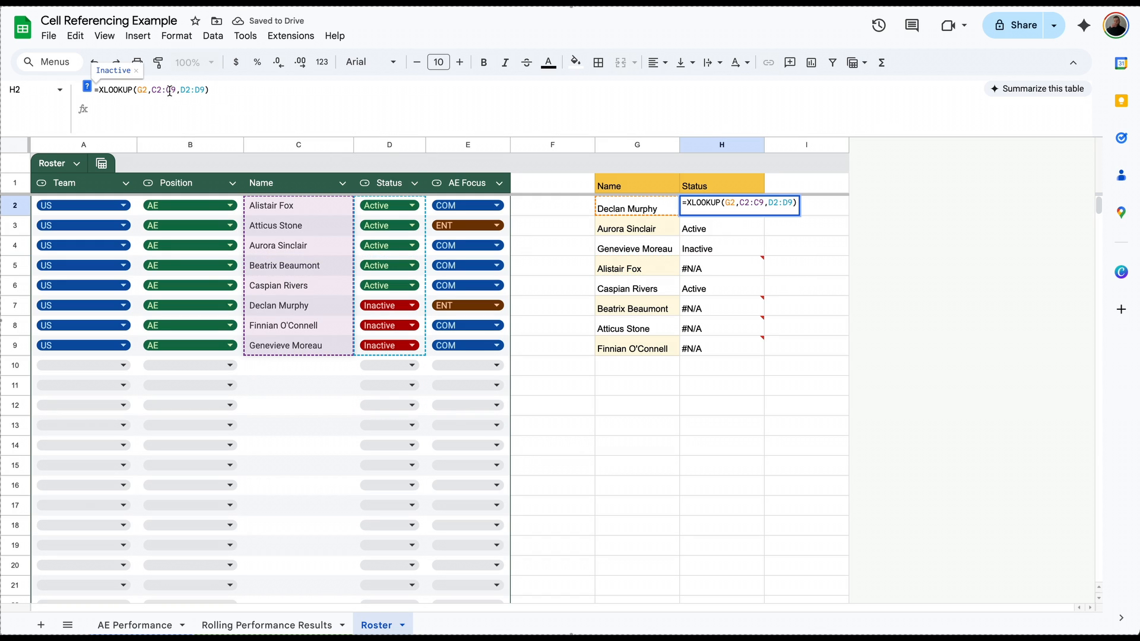
key("F4")
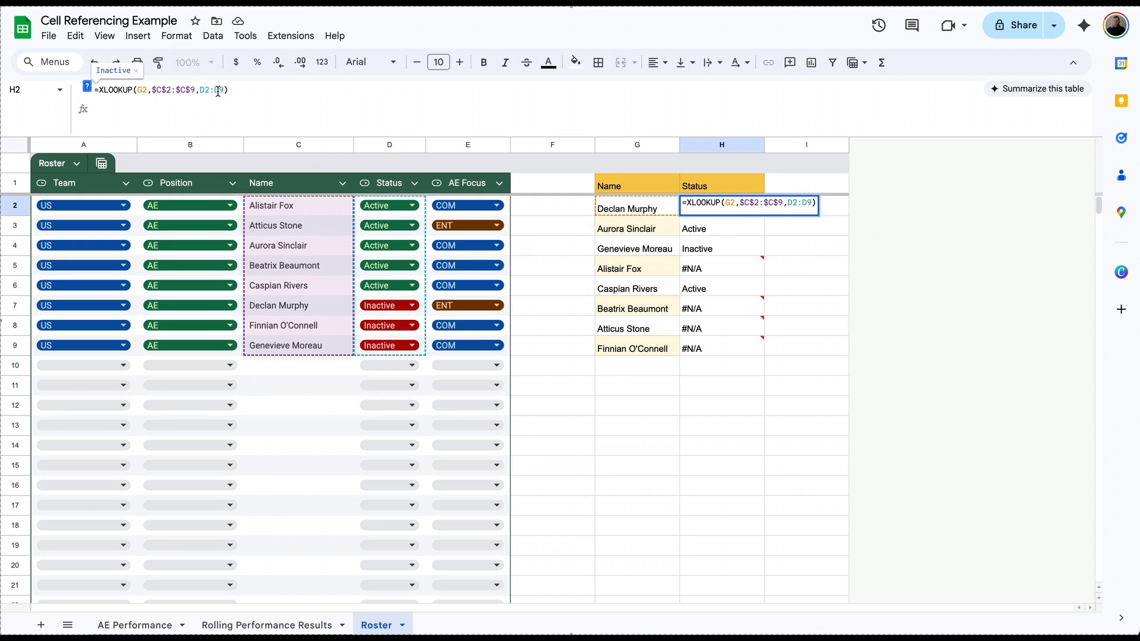
left_click(217, 91)
key("F4")
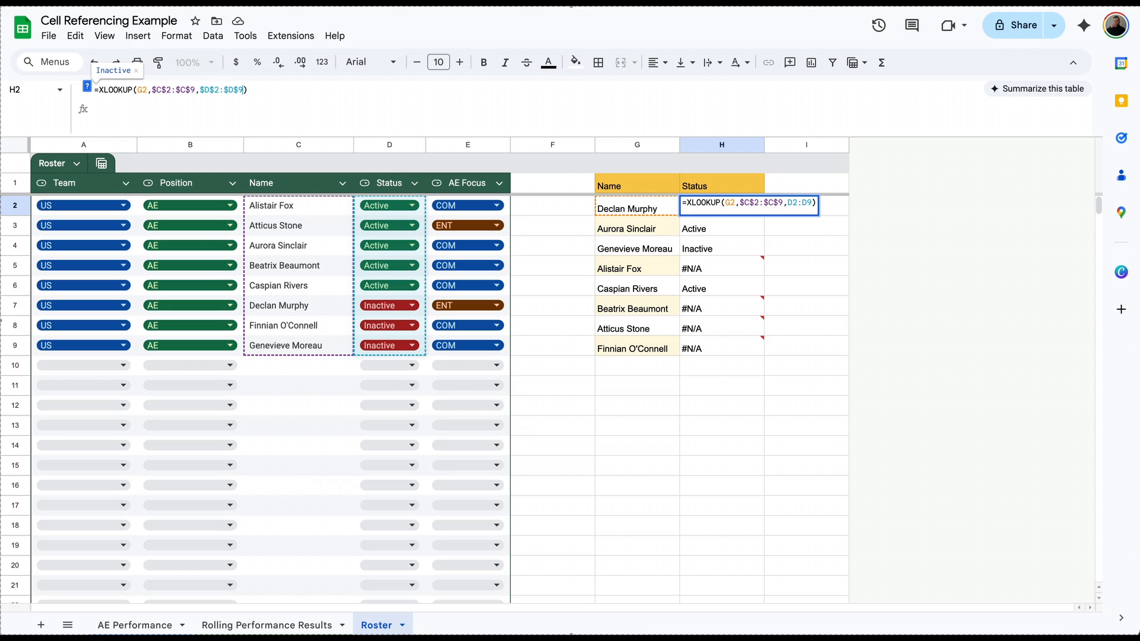
key("Return")
- Copy the locked H2 formula down through H9 and inspect the references in H9
left_click(753, 211)
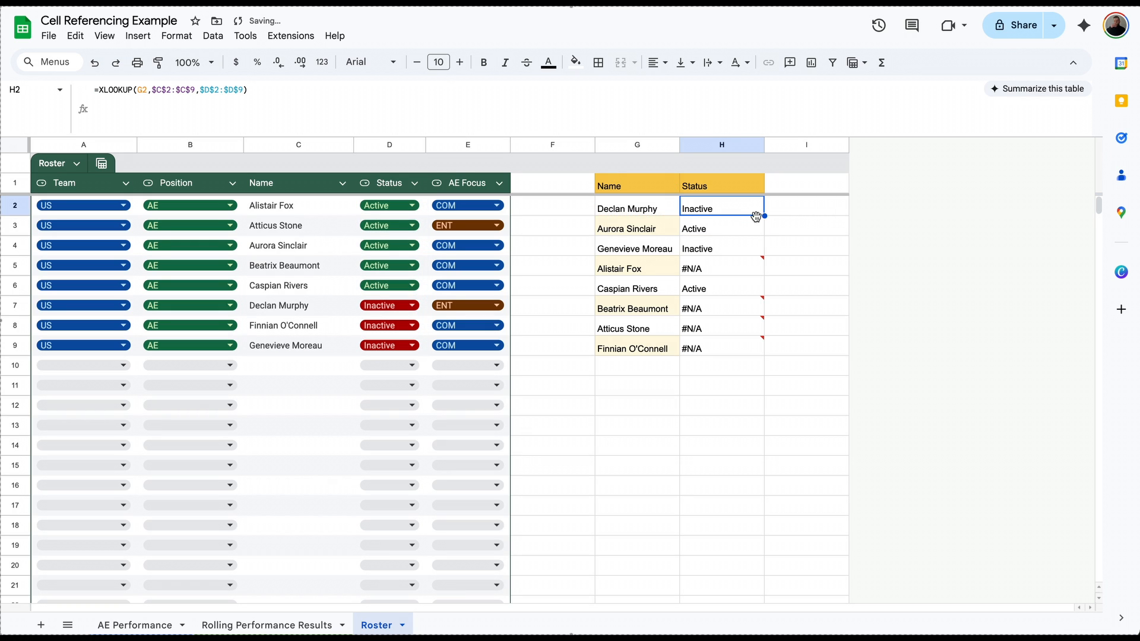
left_click_drag(764, 216, 750, 355)
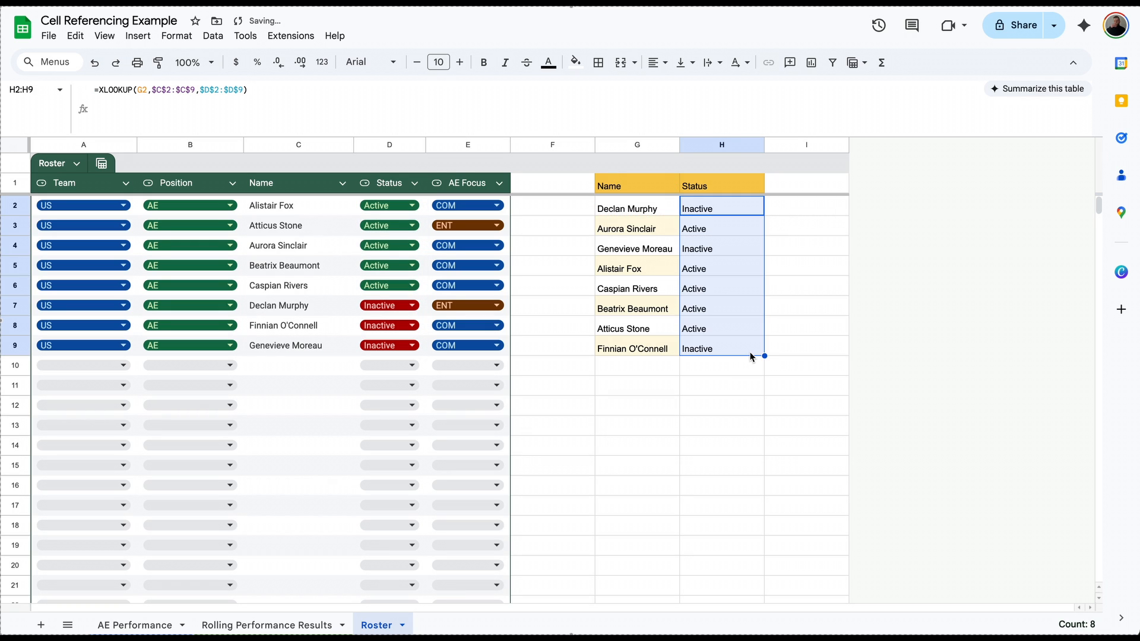
double_click(750, 350)
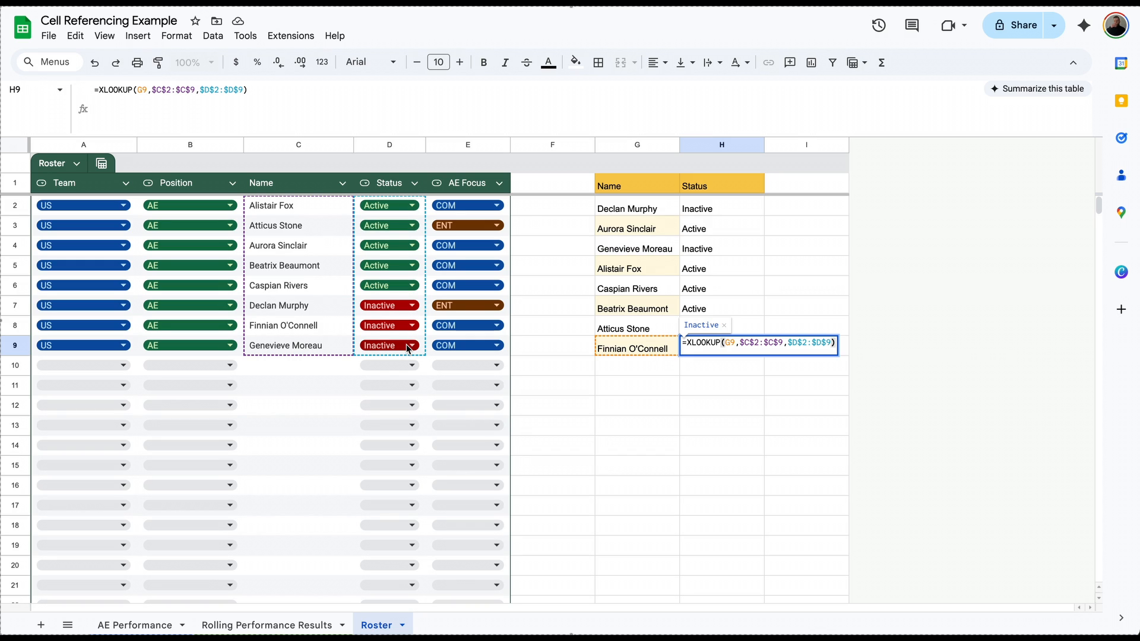
- Clear the lookup formulas from the Status cells H2:H9
left_click(734, 211)
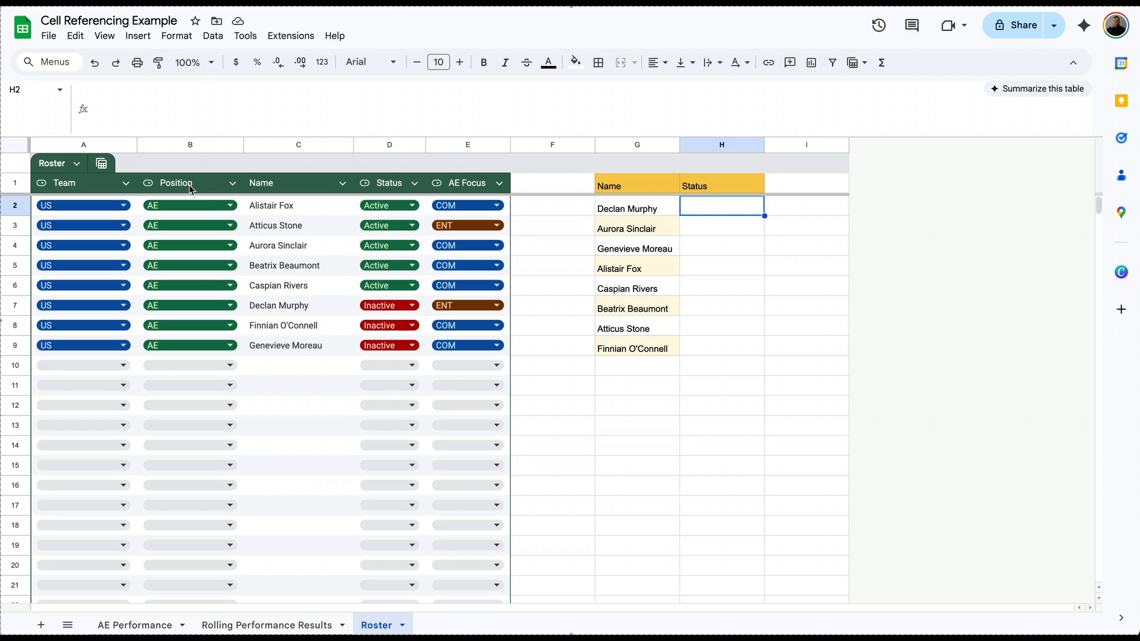
left_click(290, 185)
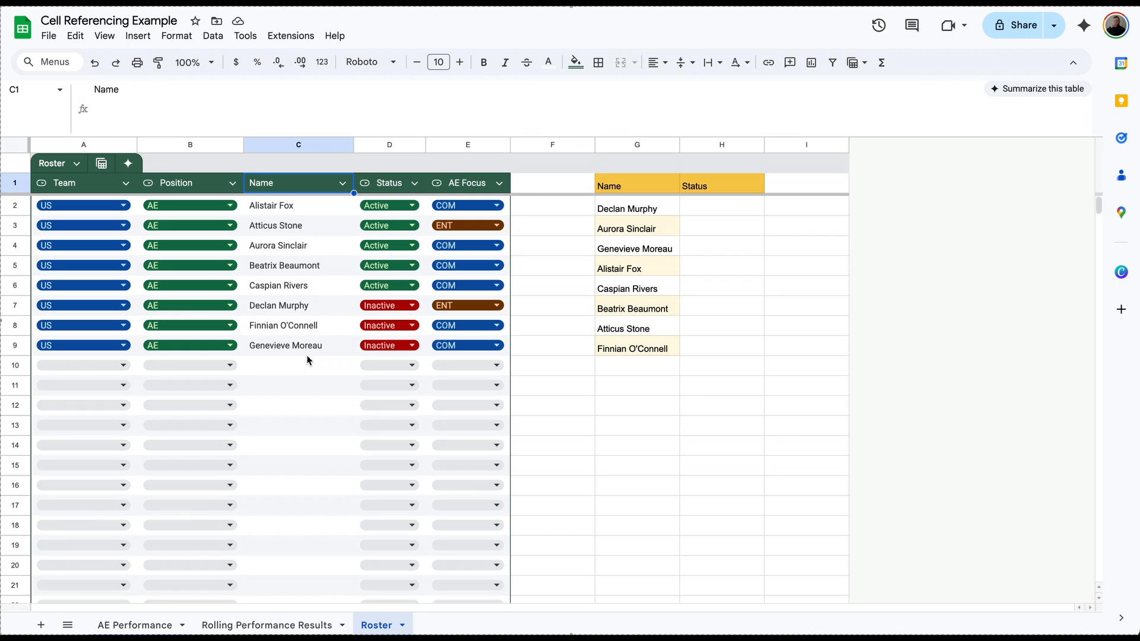
- Convert the range G1:H9 to a table and name it Example
left_click_drag(646, 187, 700, 353)
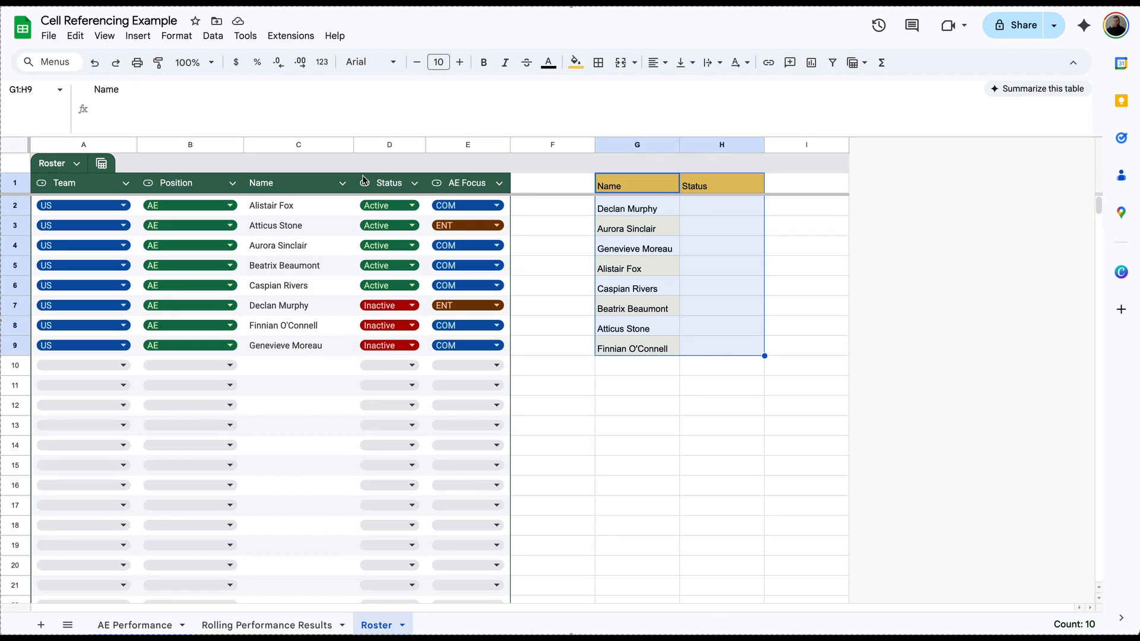
left_click(185, 39)
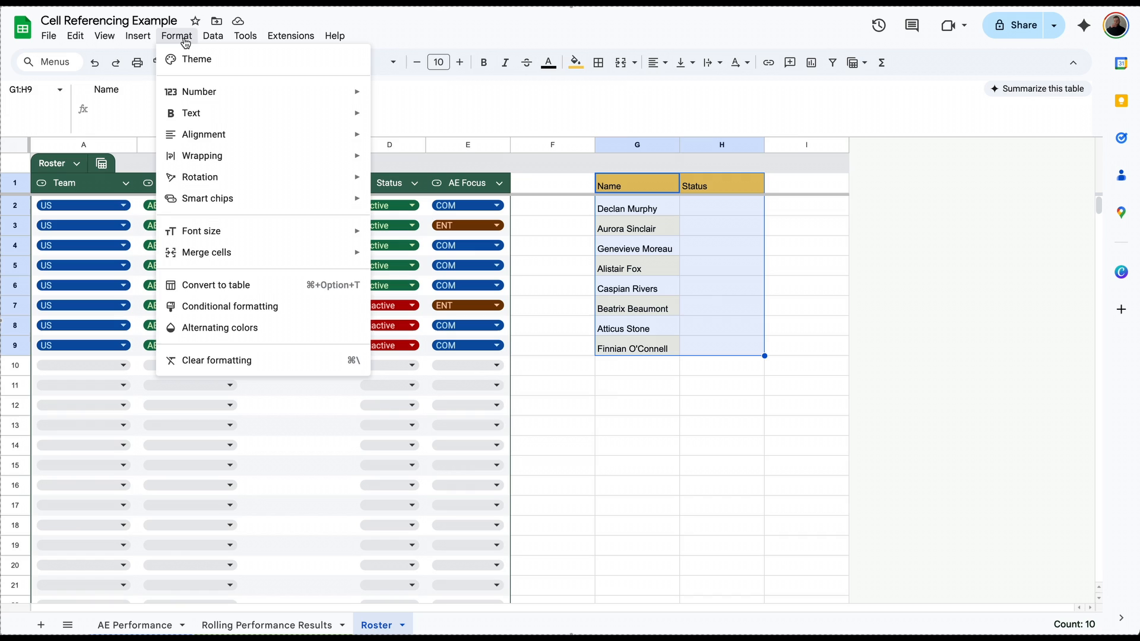
left_click(220, 285)
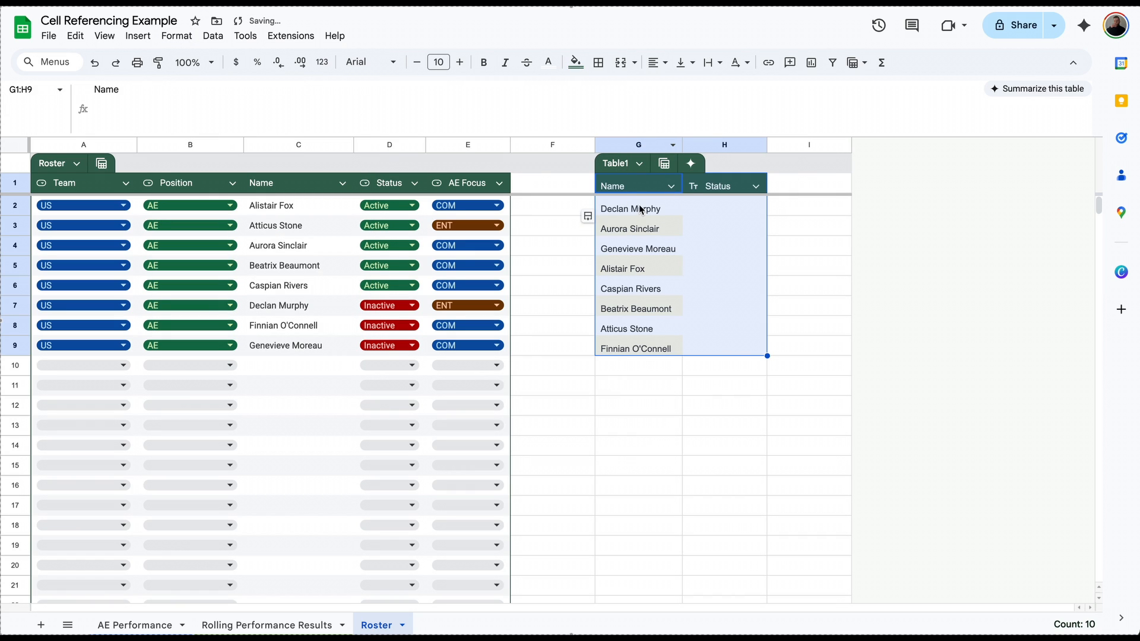
left_click(793, 227)
double_click(612, 163)
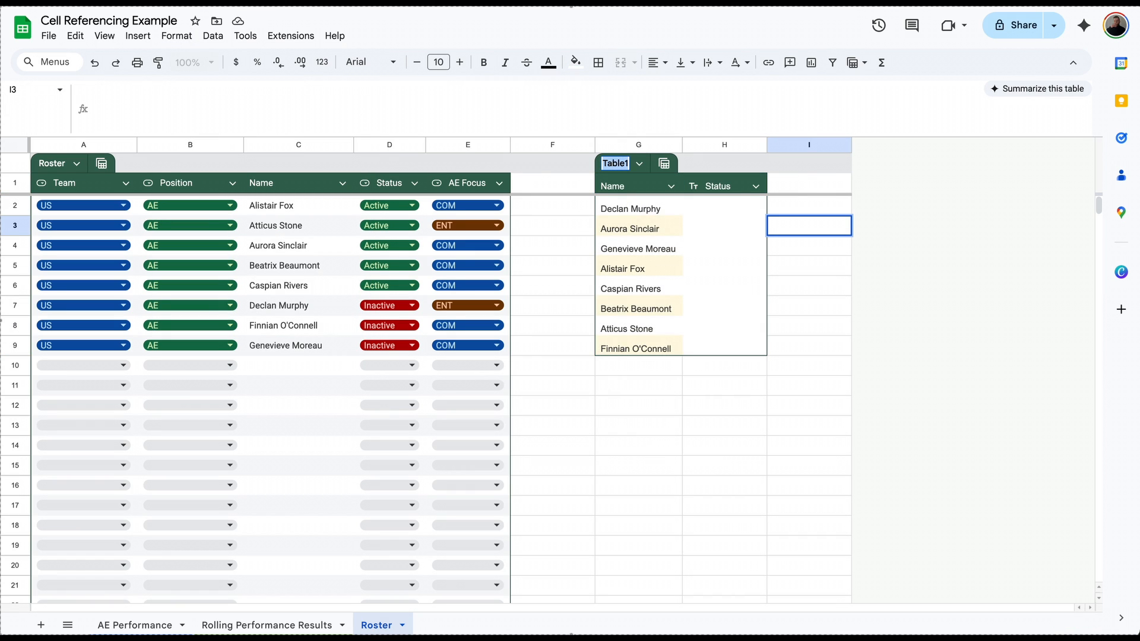
type("Example")
- Test the table reference =Example[Name] in J4 and copy it over J2:J9
left_click(902, 250)
type("=name")
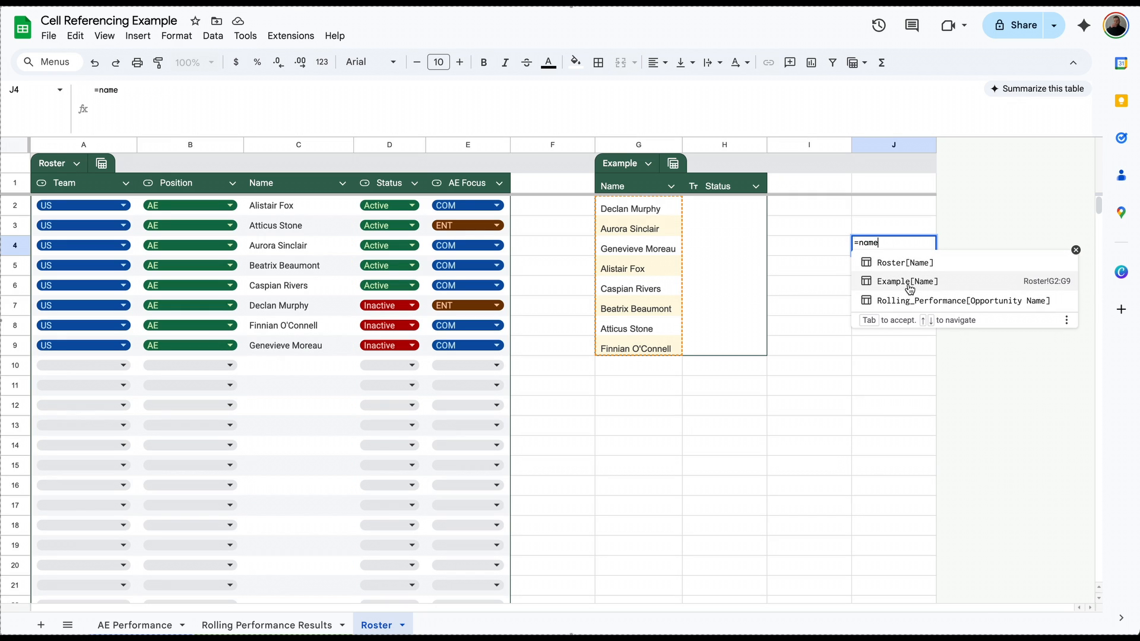
left_click(910, 281)
key("Return")
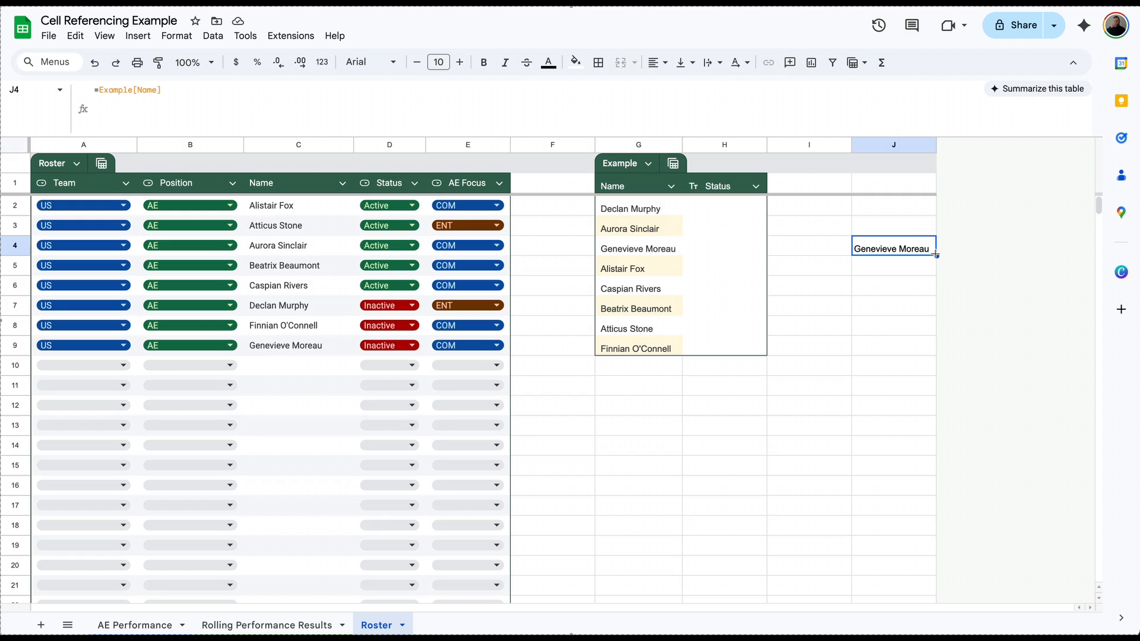
left_click_drag(933, 204, 933, 209)
left_click_drag(936, 256, 916, 353)
left_click(922, 213)
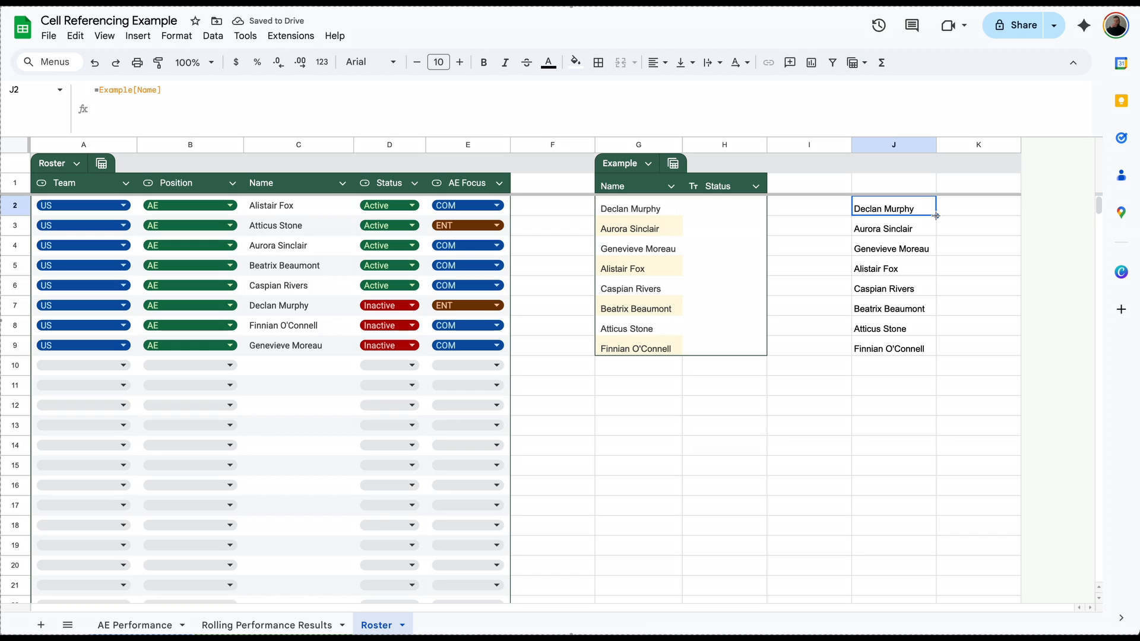
left_click_drag(936, 216, 986, 350)
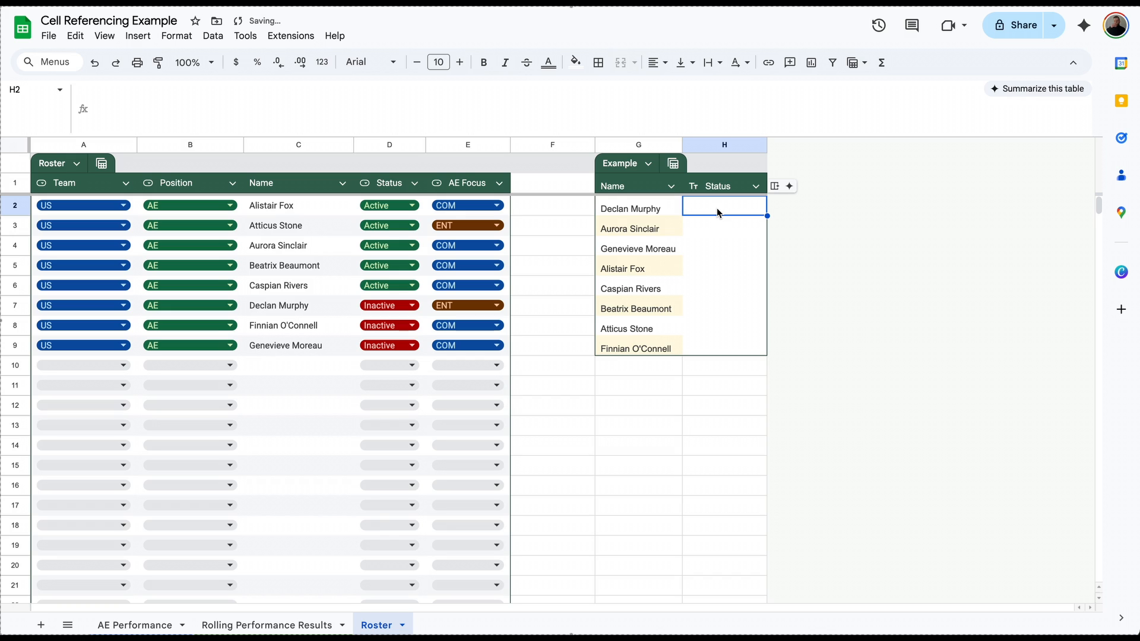
- Enter =XLOOKUP(G2,Roster[Name],Roster[Status]) in H2 of the Example table and copy it down through H9
type("=xloo")
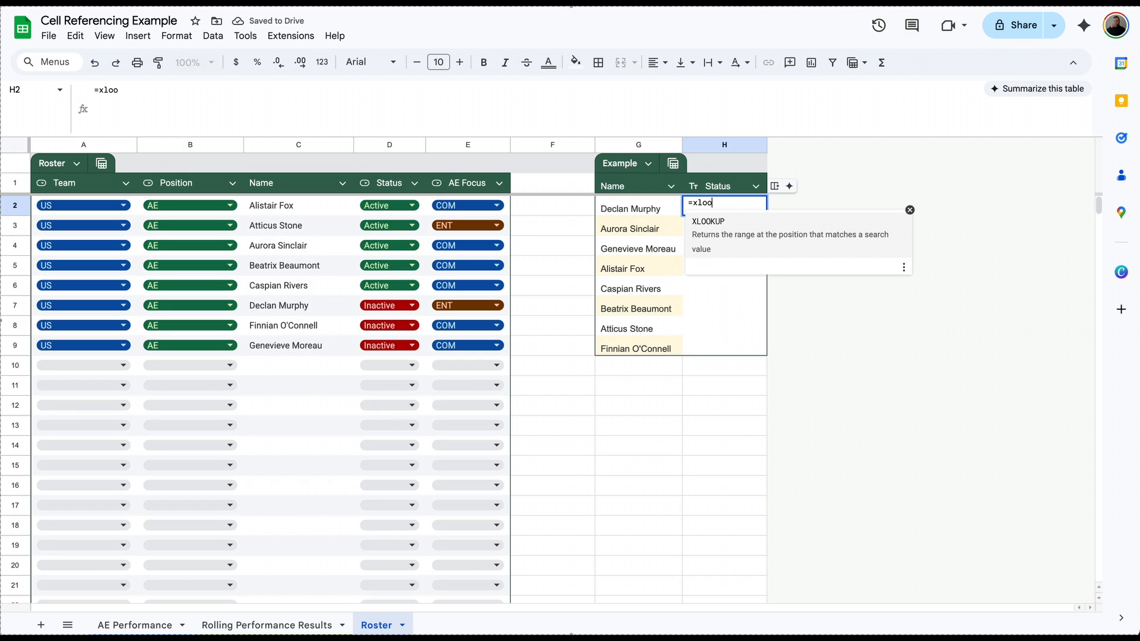
key("Tab")
left_click(628, 209)
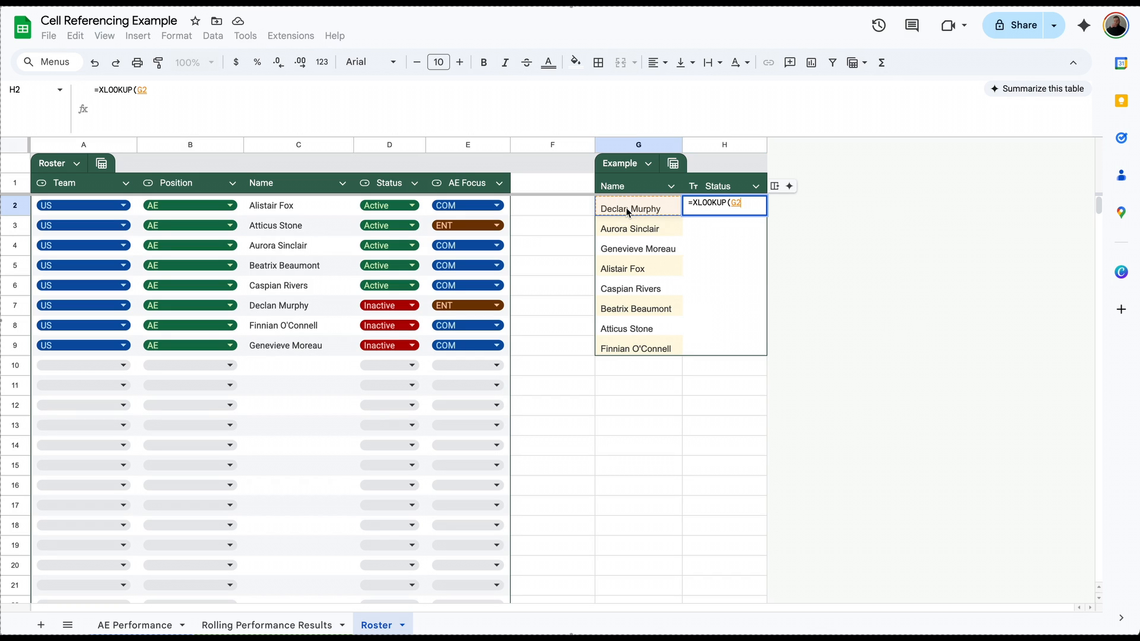
type(",n")
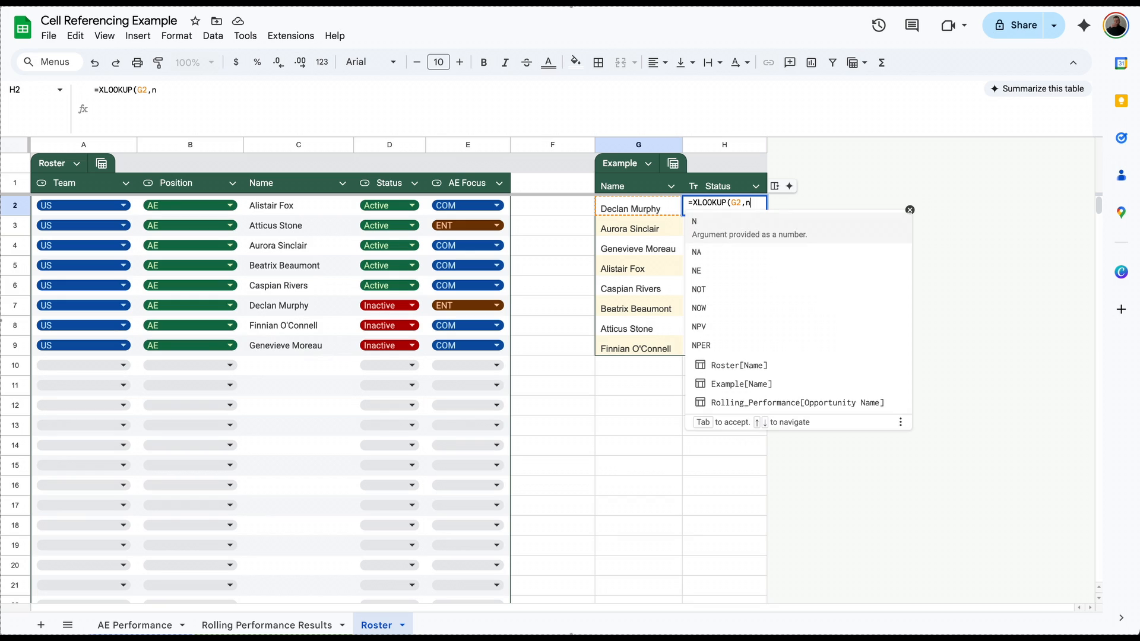
type("ame")
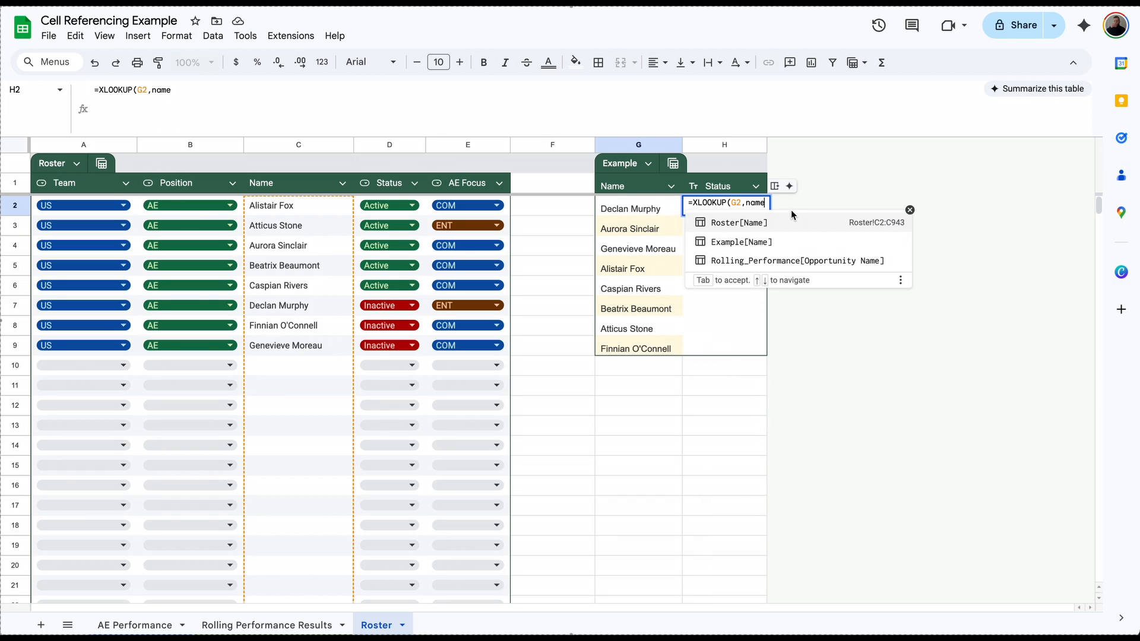
type(", ")
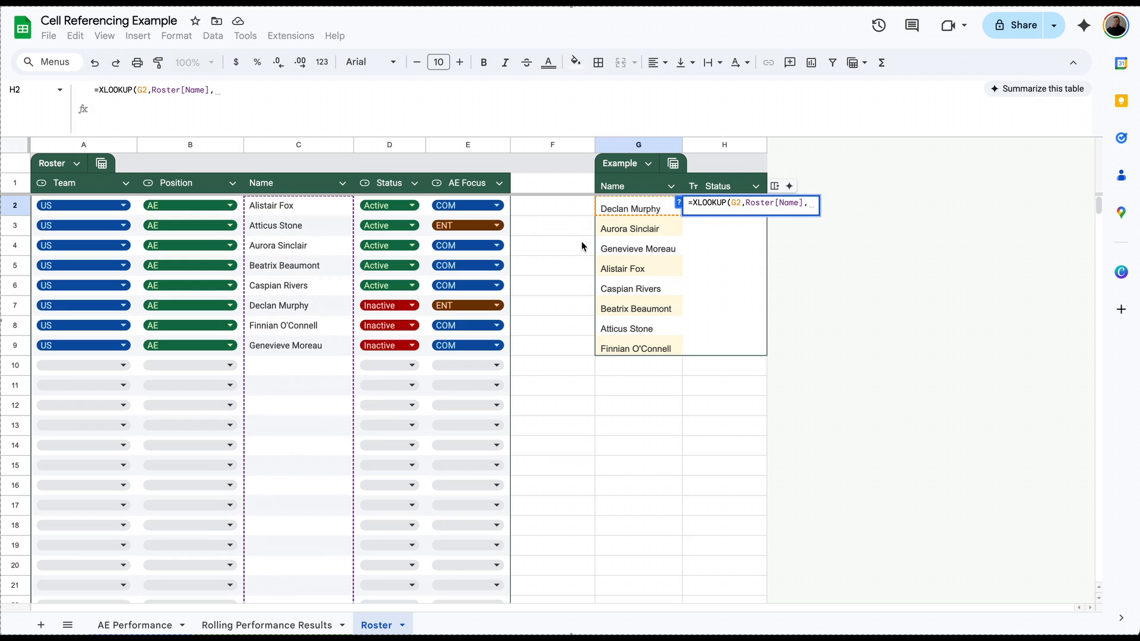
type("stat")
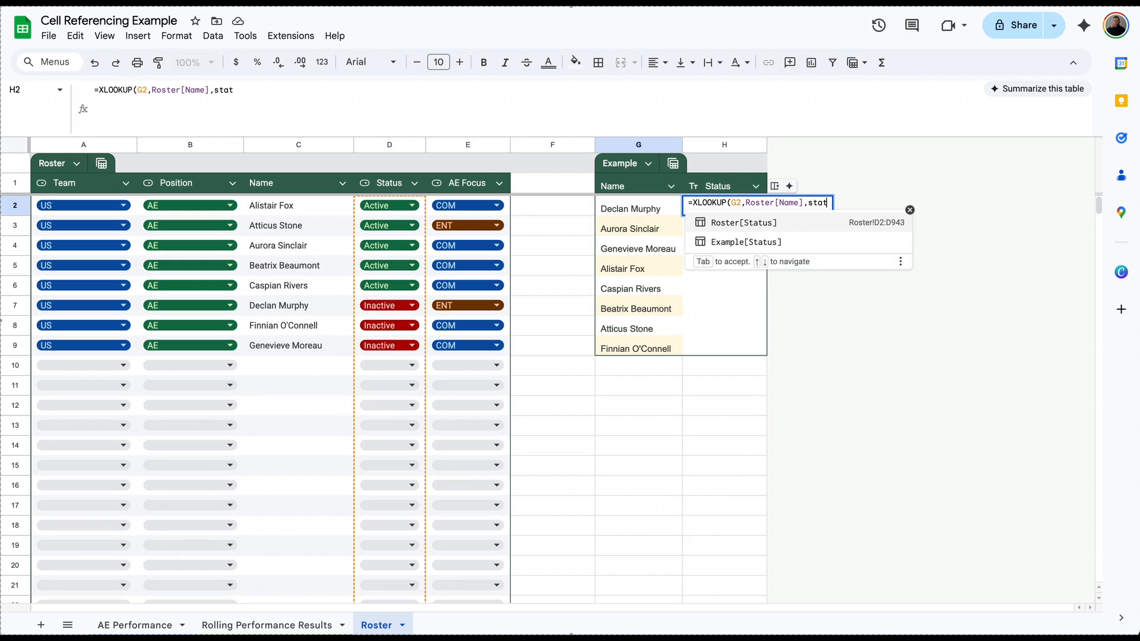
left_click(769, 224)
key("Return")
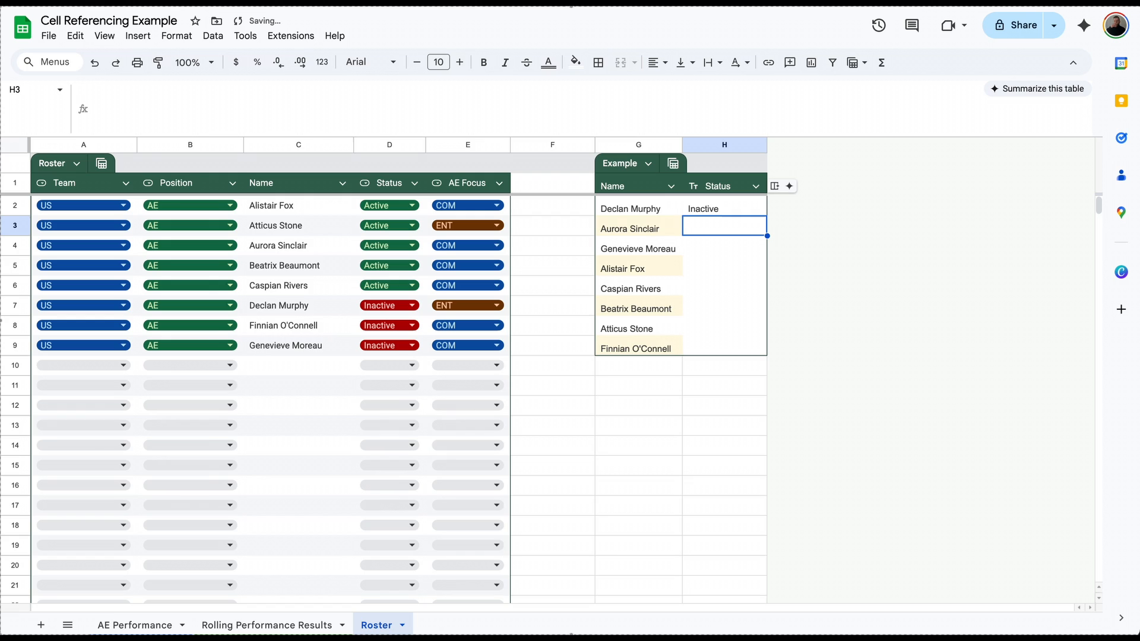
left_click(759, 209)
left_click_drag(767, 216, 757, 350)
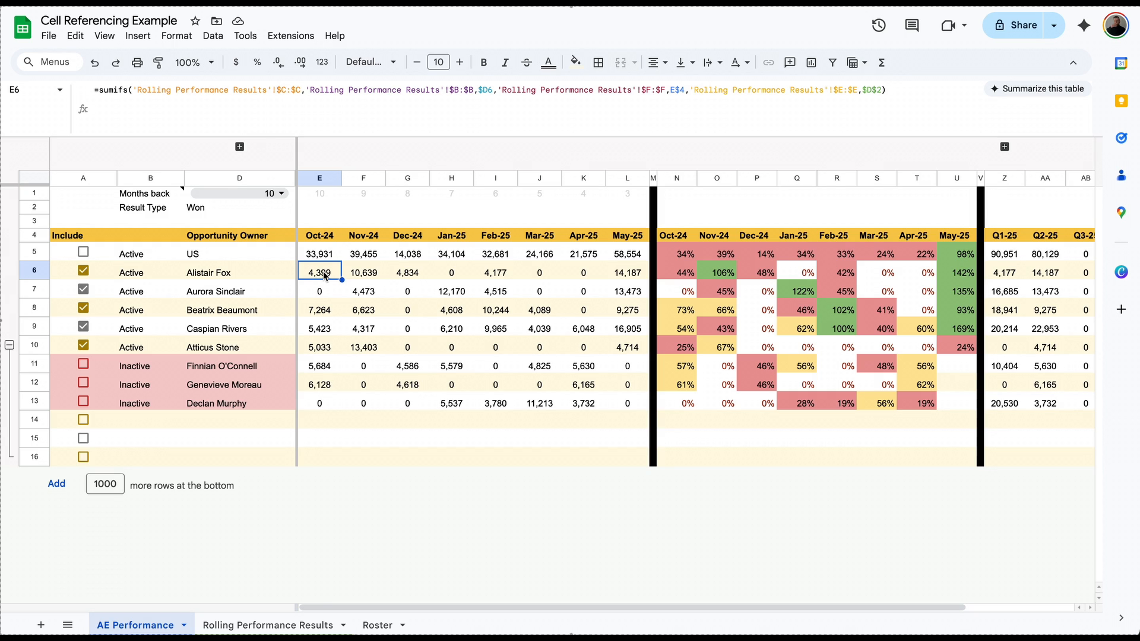
- In E6's SUMIFS formula, replace the sum range with Rolling_Performance[Amount (converted)] and the owner range with Rolling_Performance[Opportunity Owner]
left_click_drag(301, 91, 132, 95)
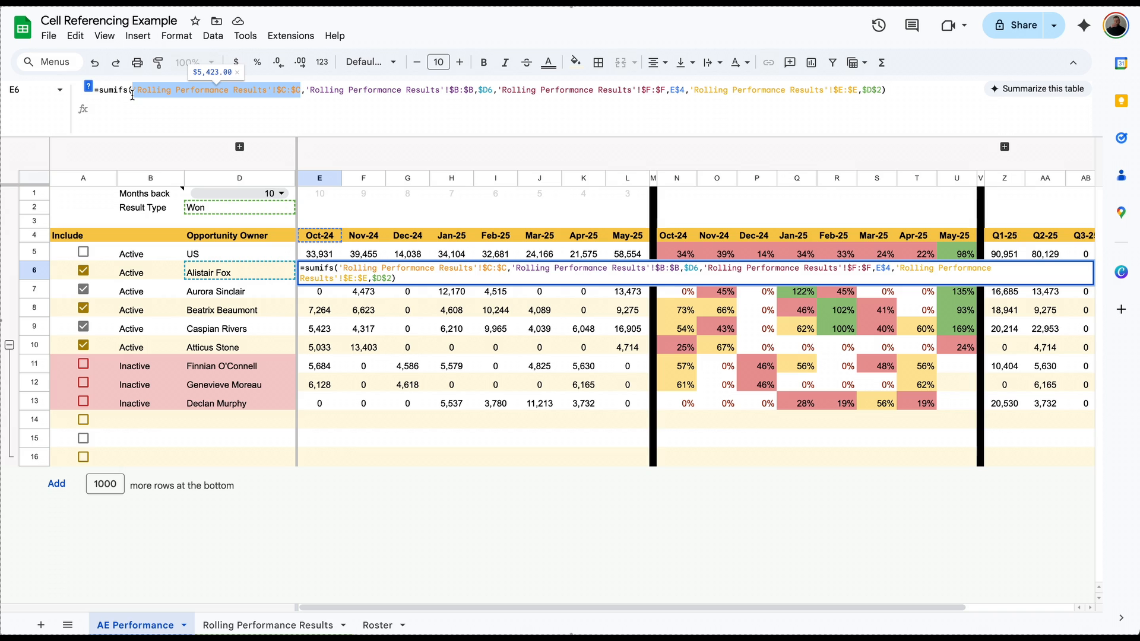
type("amoun")
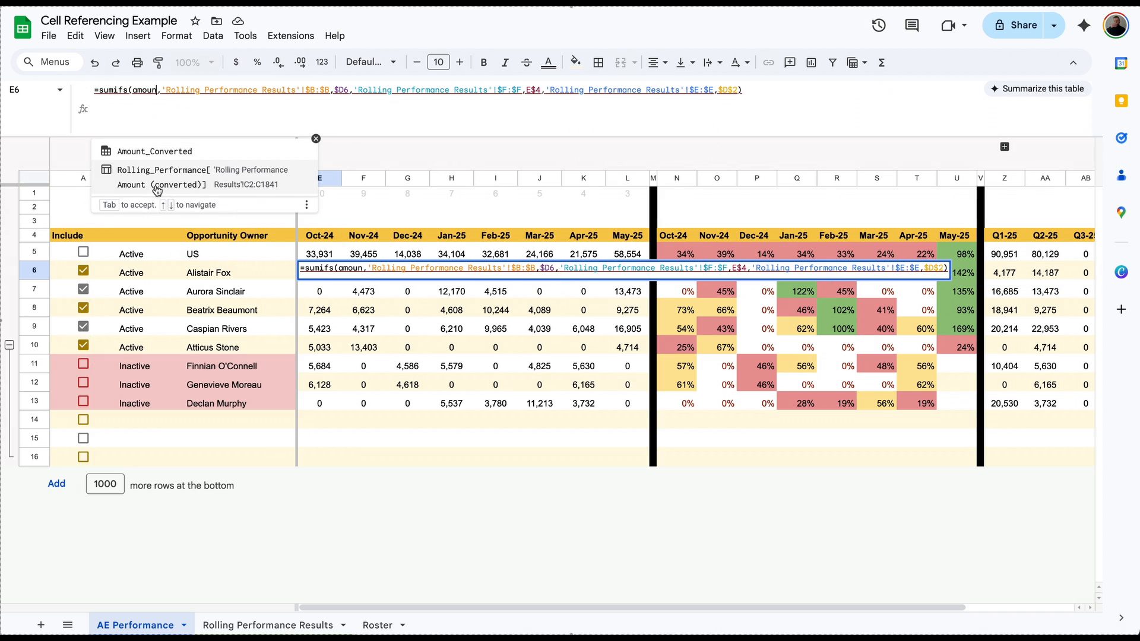
left_click(196, 186)
left_click(494, 92)
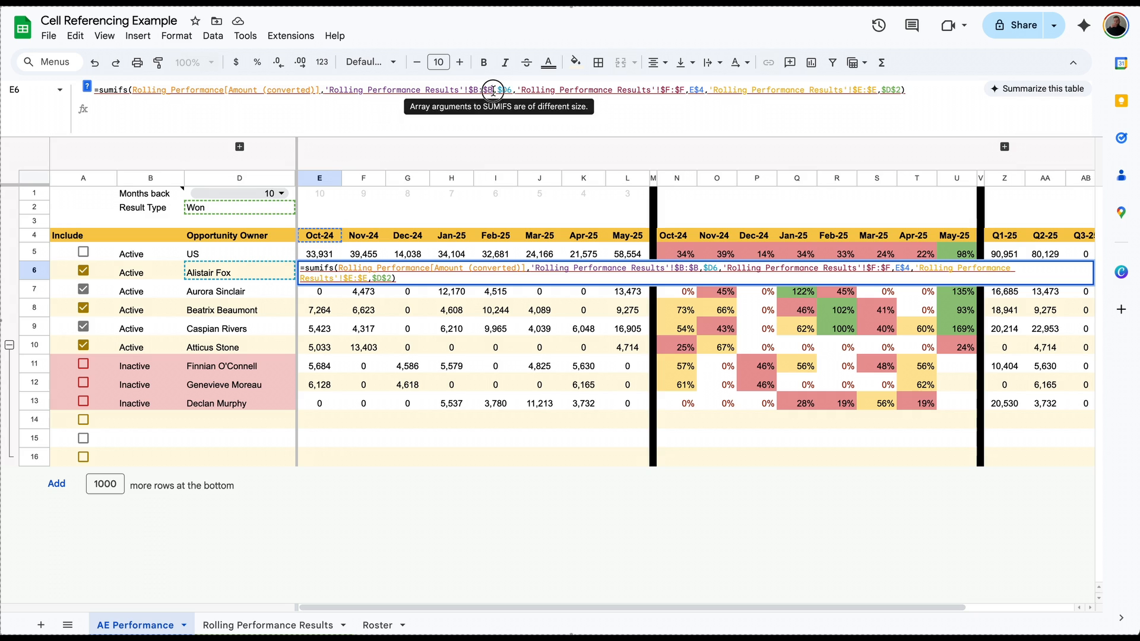
left_click_drag(492, 92, 330, 92)
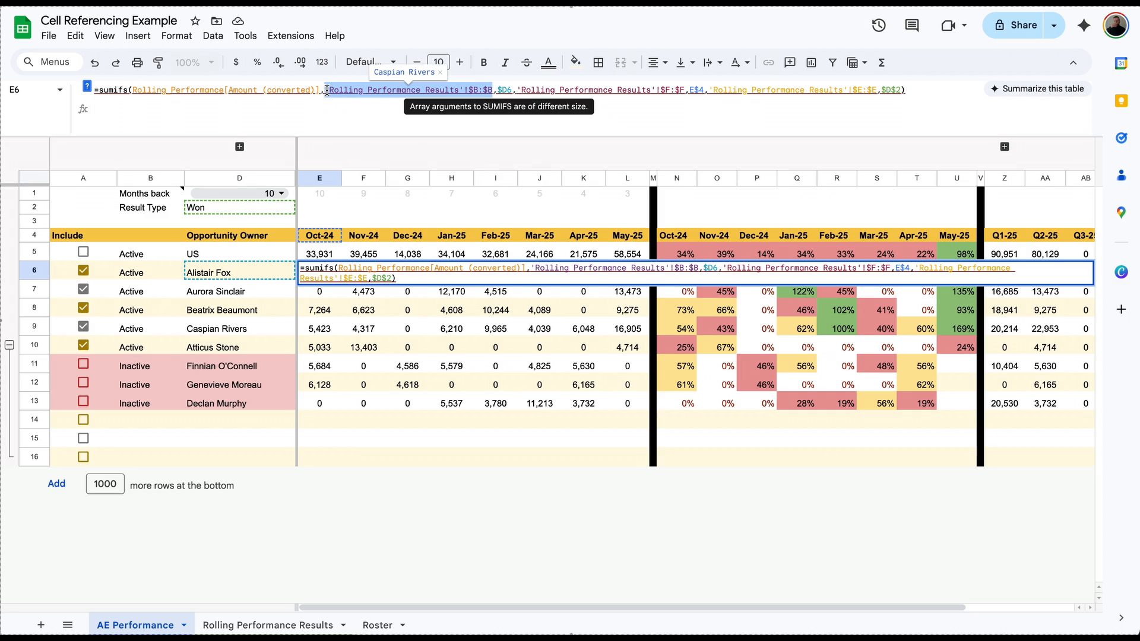
type("opport")
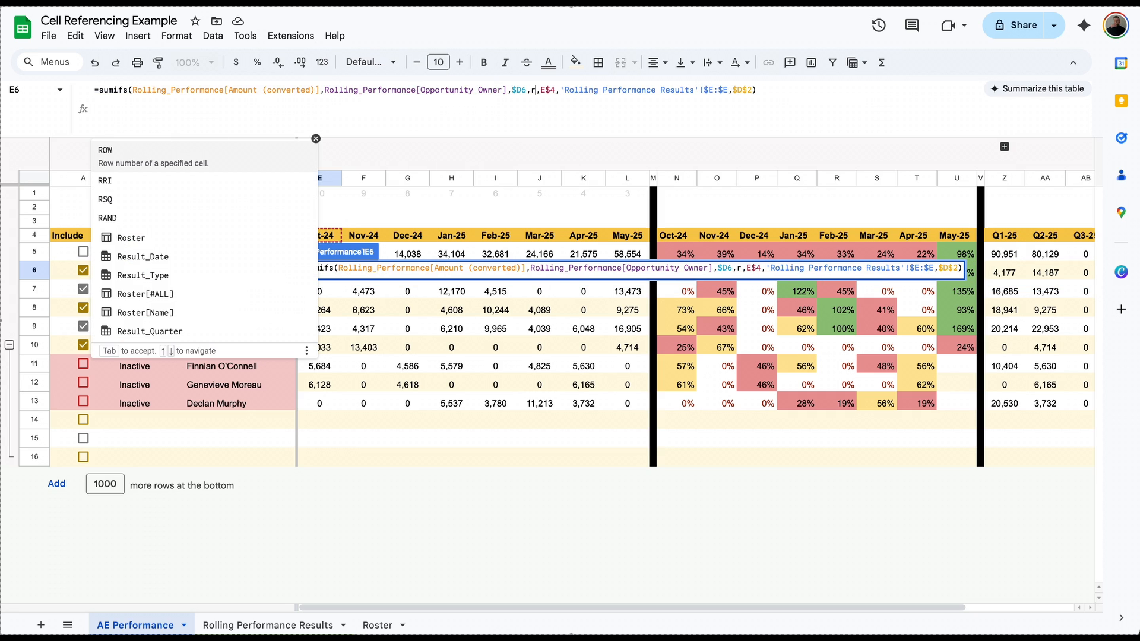
- Replace E6's date criteria range with Rolling_Performance[Result Date] and its type criteria range with Rolling_Performance[Result Type], and commit the formula
type("esul")
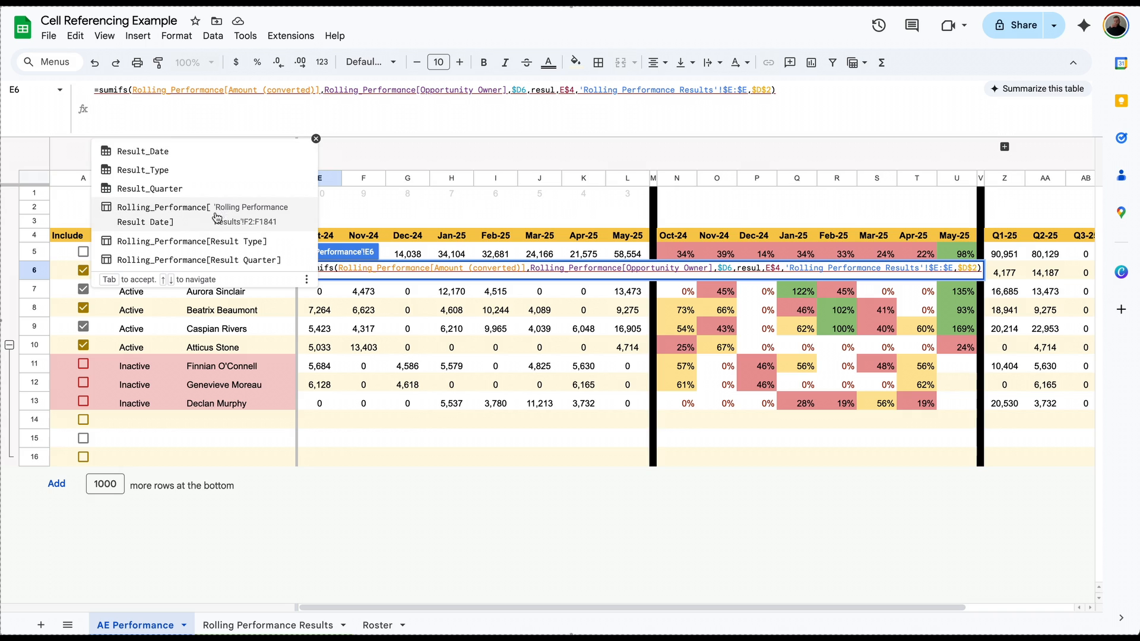
left_click(230, 224)
double_click(825, 84)
type("typ")
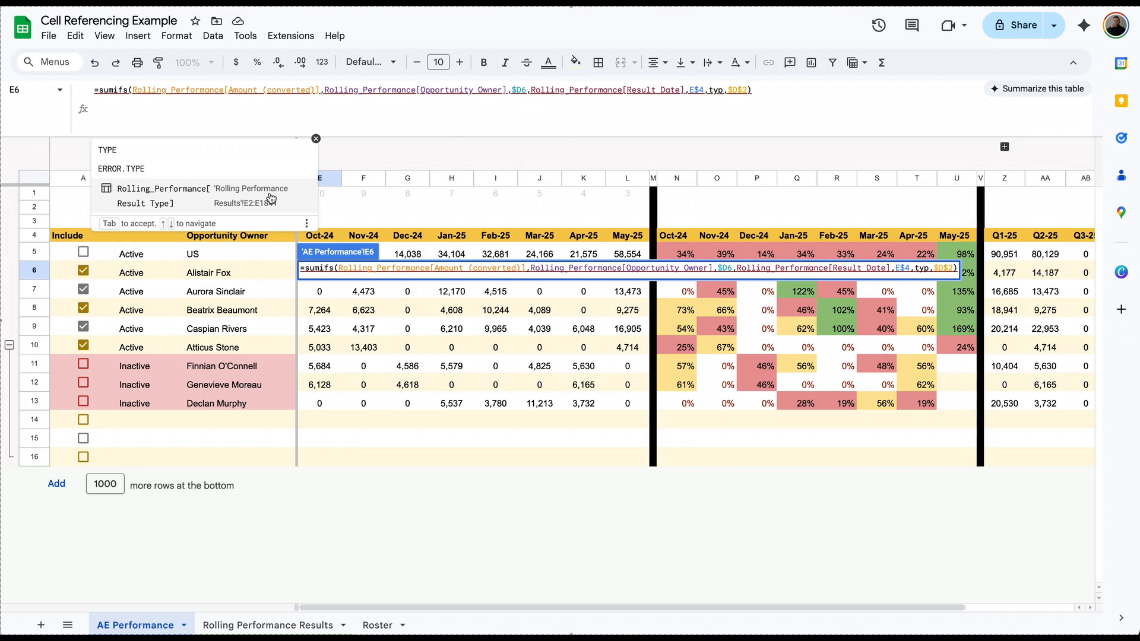
left_click(270, 198)
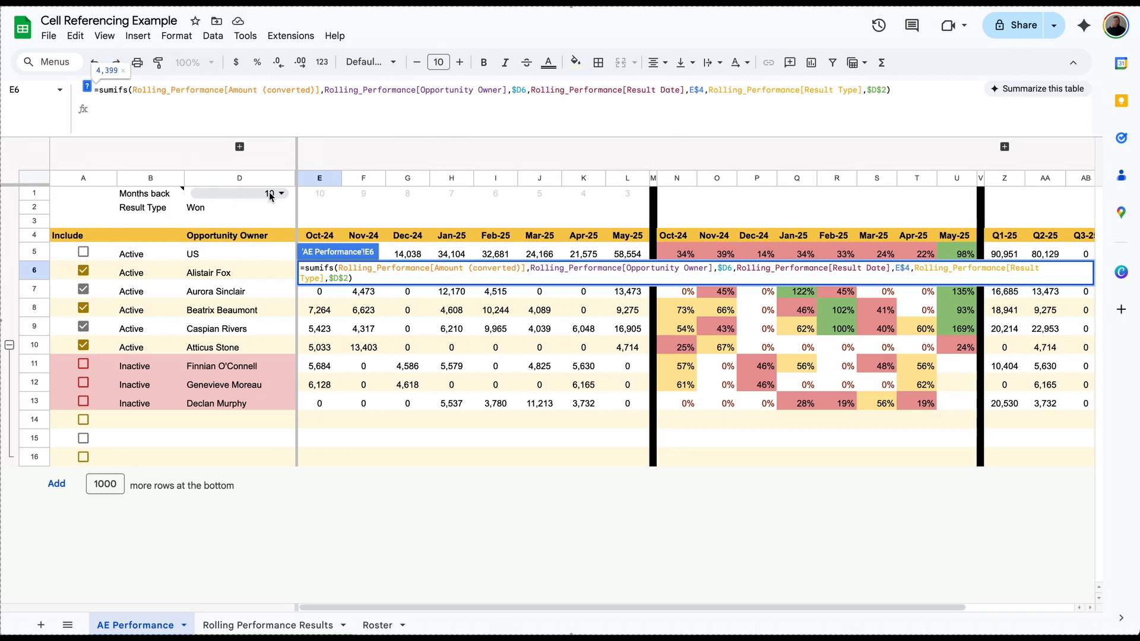
key("Return")
- Copy the SUMIFS formula from E6 across E6:L13 and review its references
left_click(334, 277)
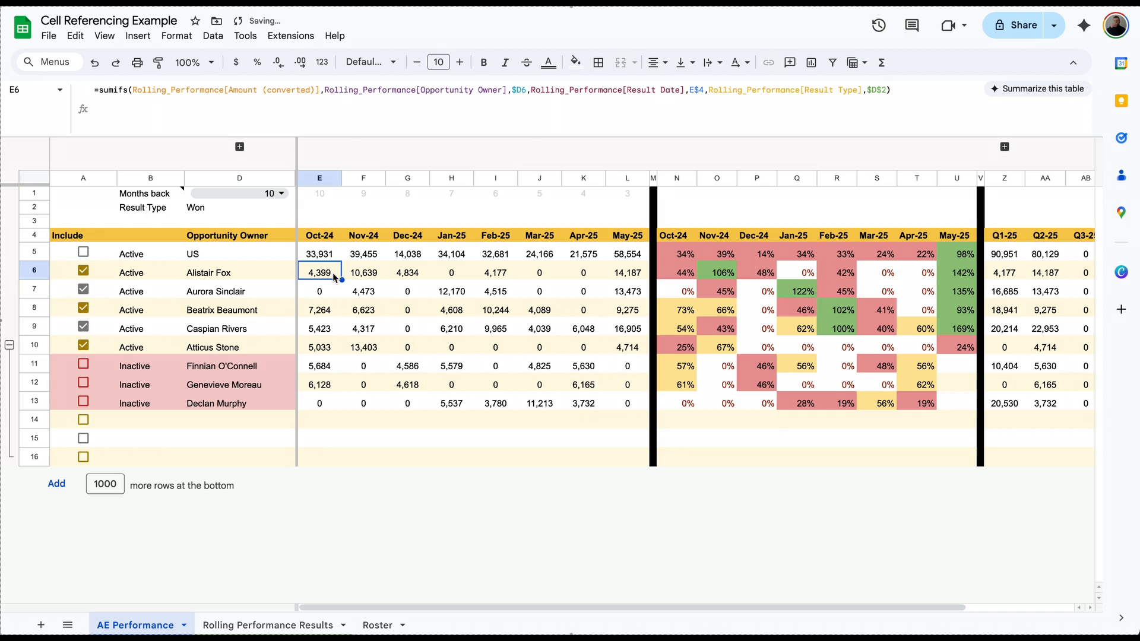
left_click_drag(339, 277, 627, 403)
left_click(782, 90)
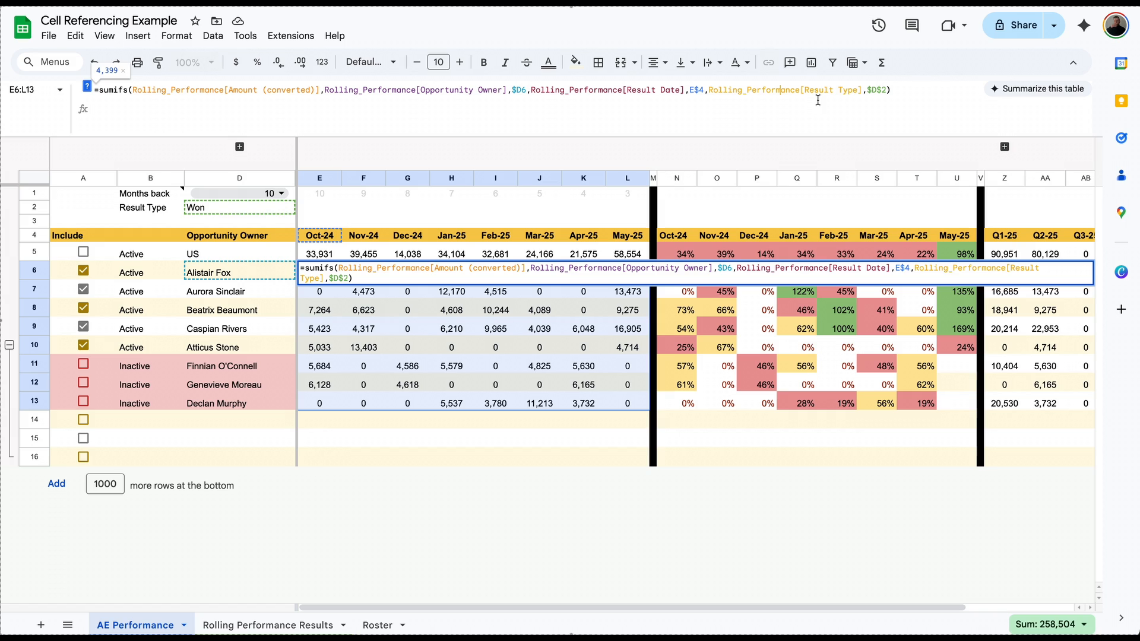
key("Return")
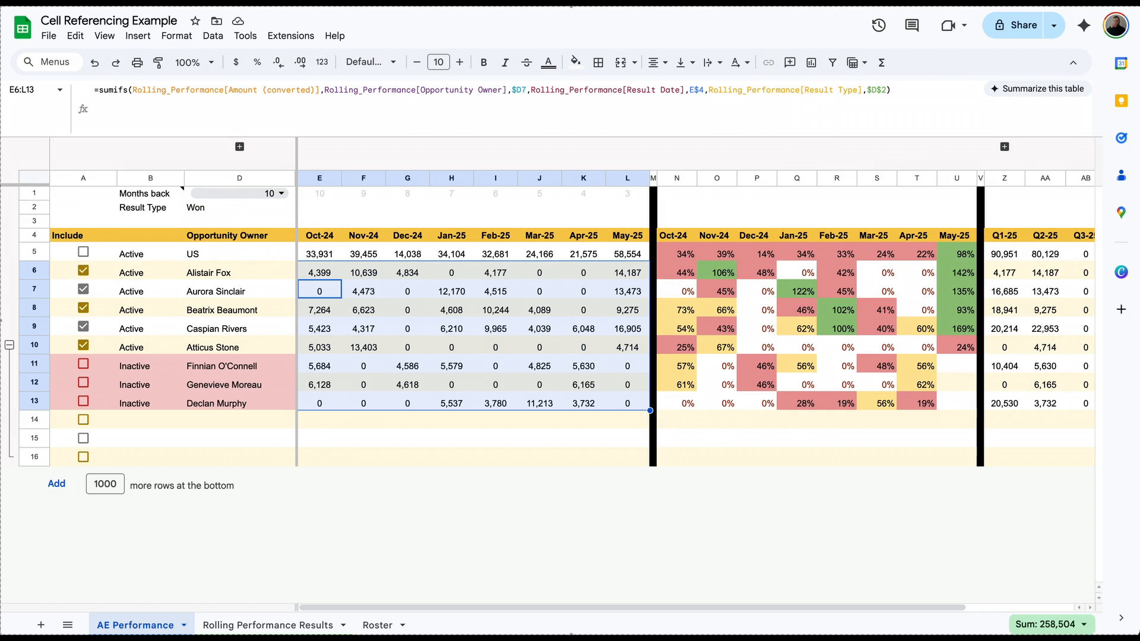